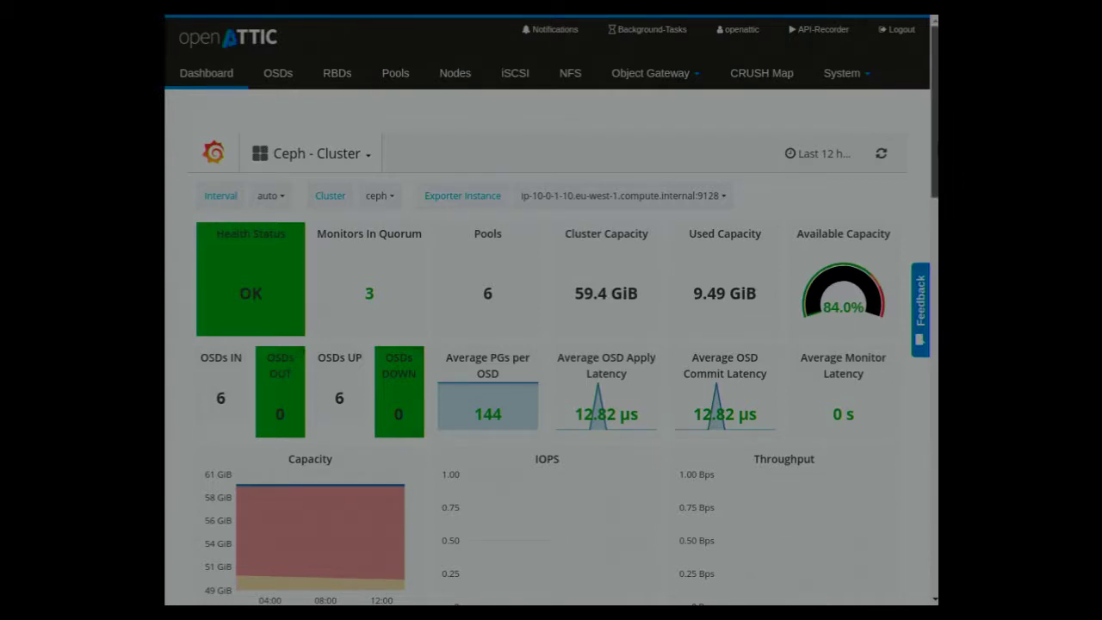
Step: Narrow the Ceph - Cluster dashboard's time range to roughly 06:40–08:10 using the Capacity graph
scroll(551, 310, down, 5)
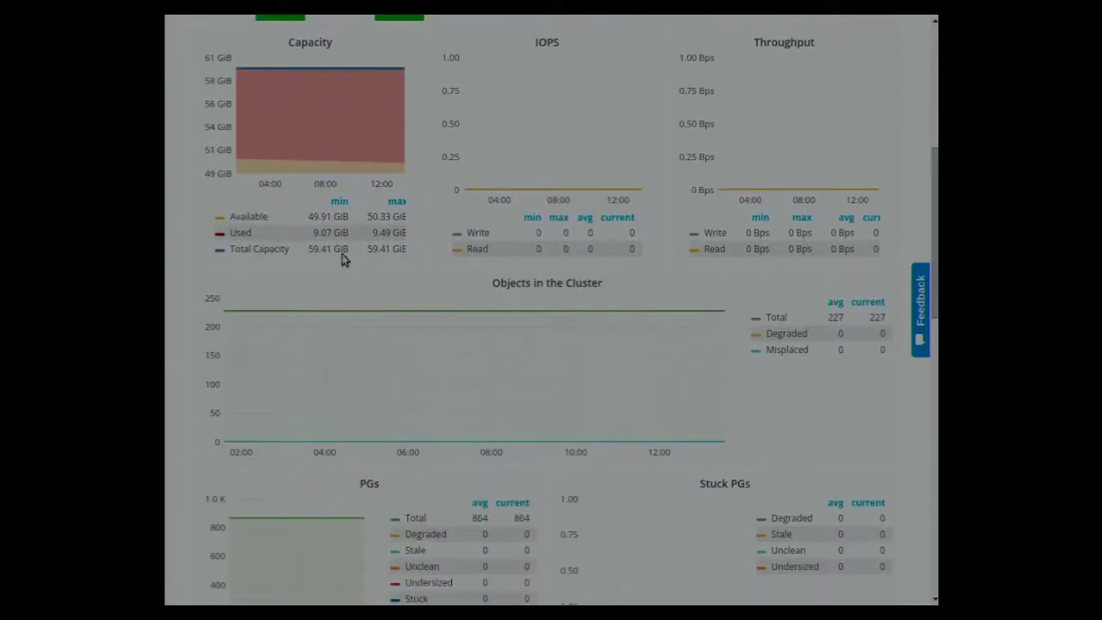
mouse_move(275, 125)
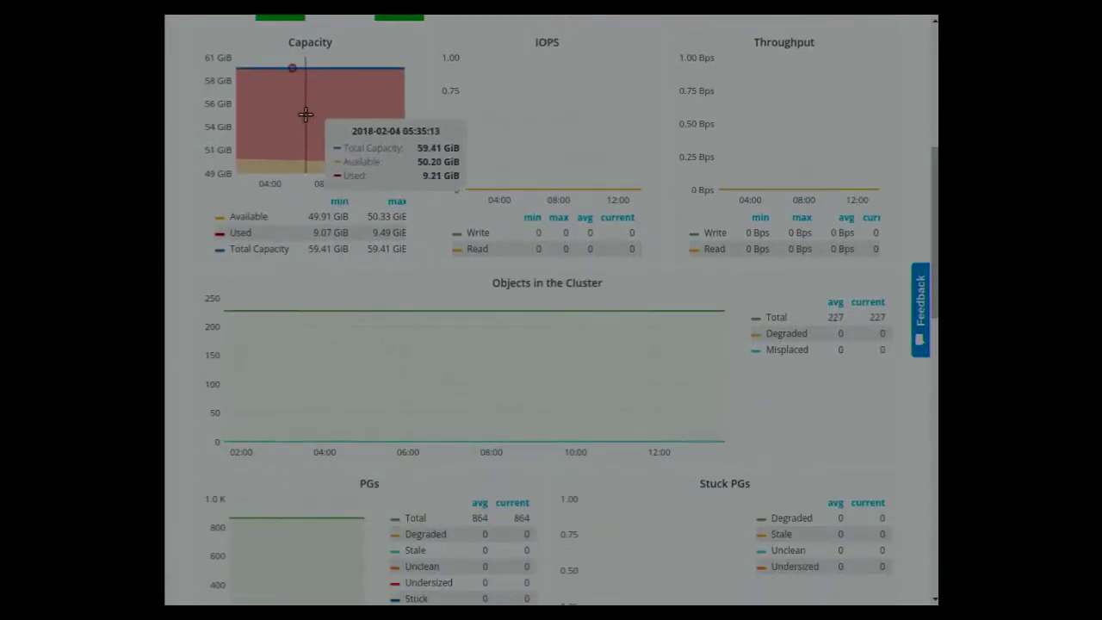
drag(306, 115, 330, 117)
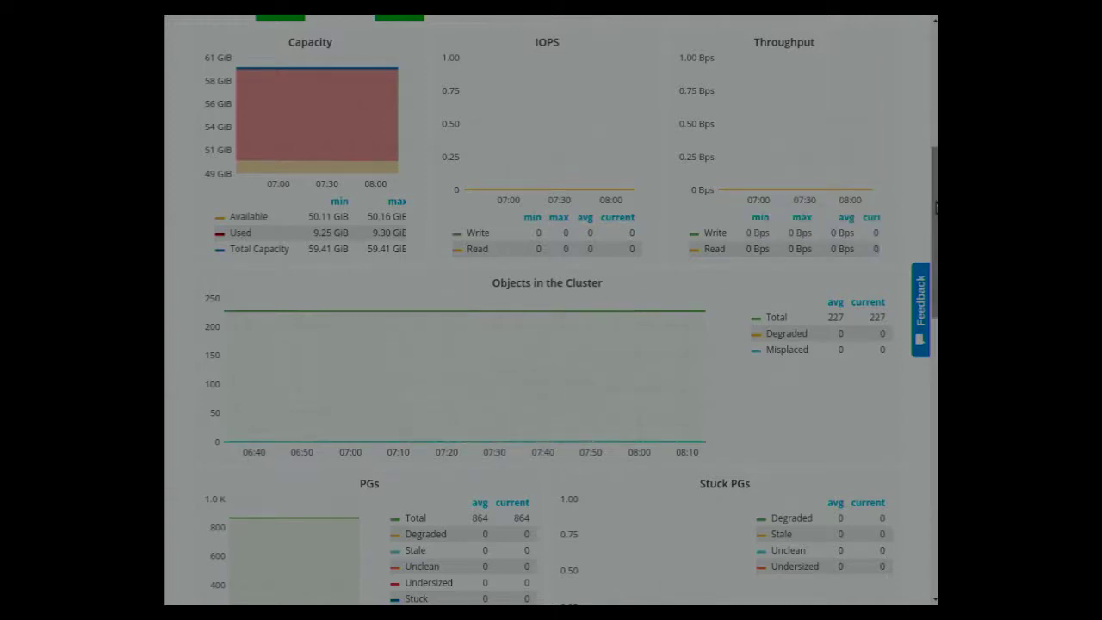
drag(936, 207, 935, 83)
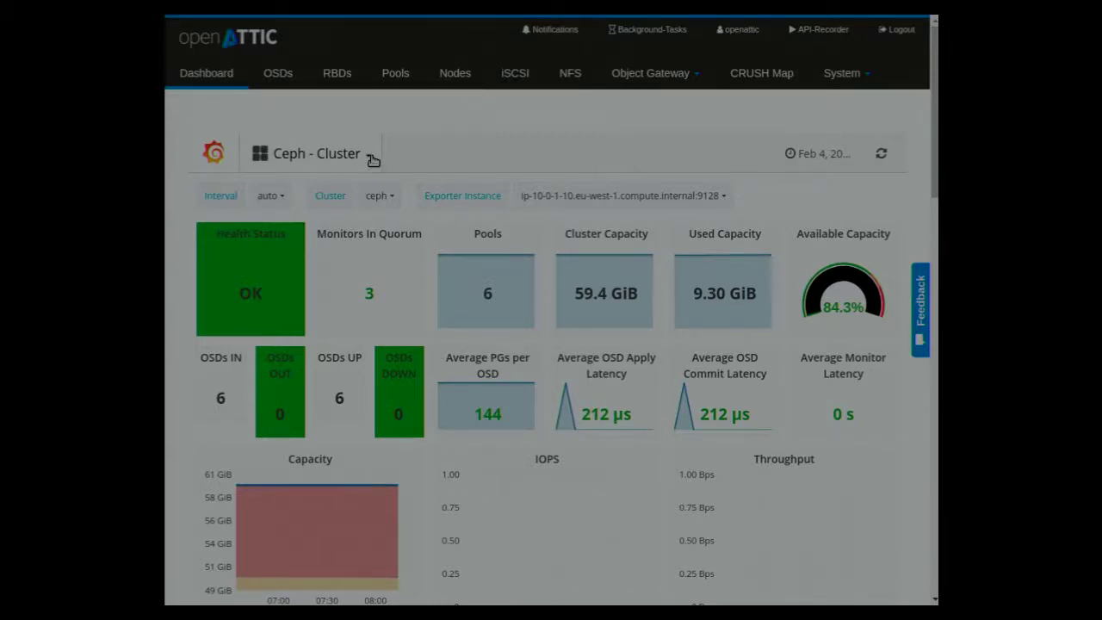
Step: Review the Node Statistics dashboard through to the disk temperatures, and show machine ip-10-0-1-13.eu-west-1.compute.internal:9100
click(371, 159)
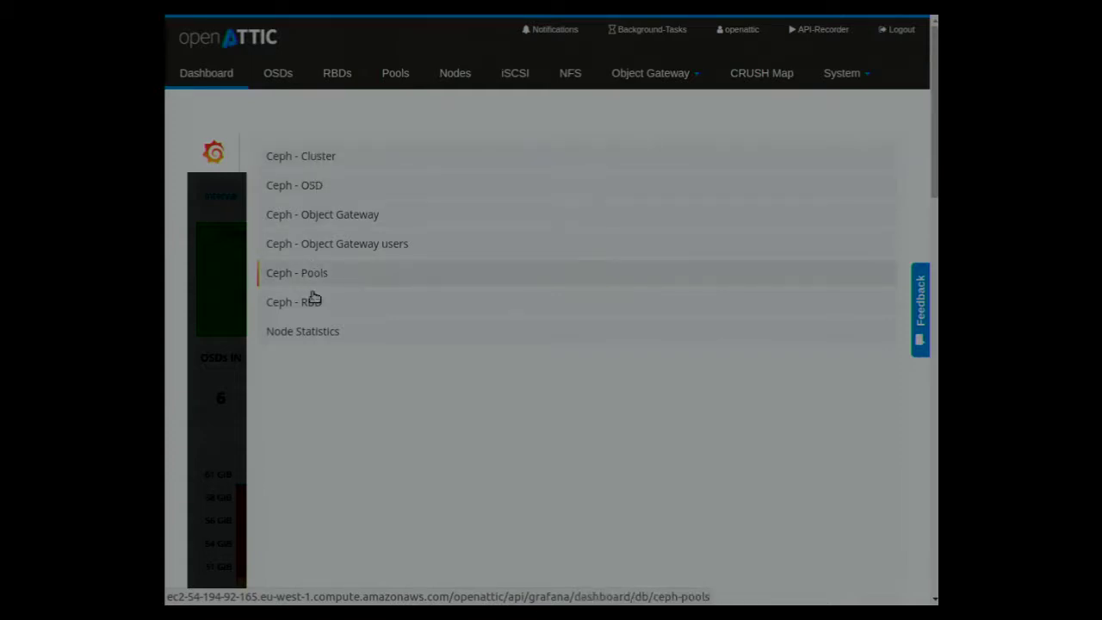
click(313, 335)
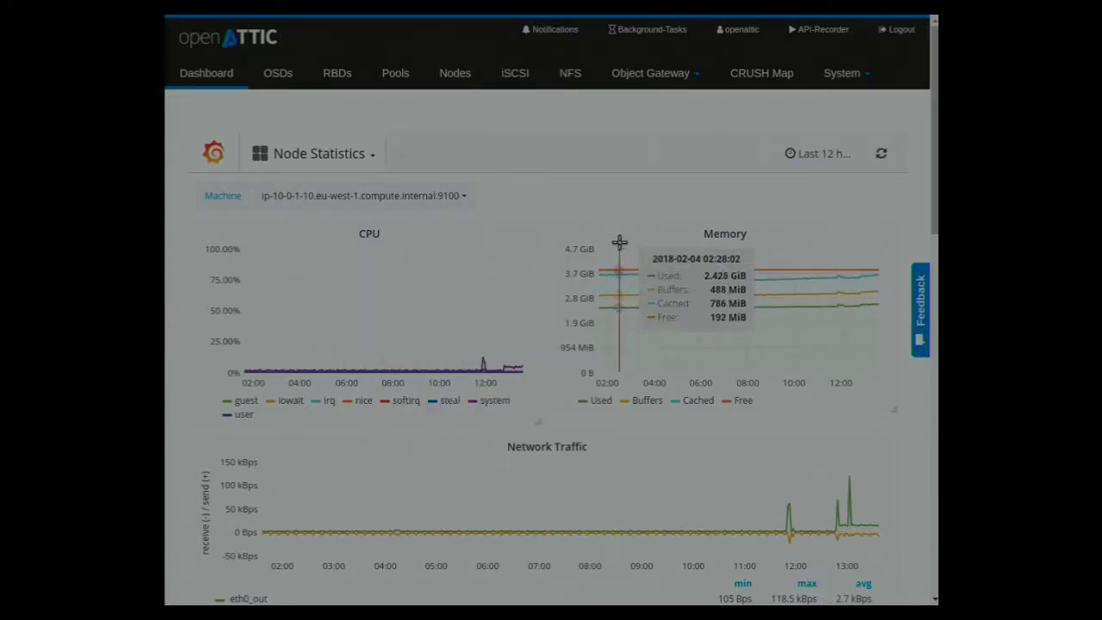
drag(930, 142, 890, 463)
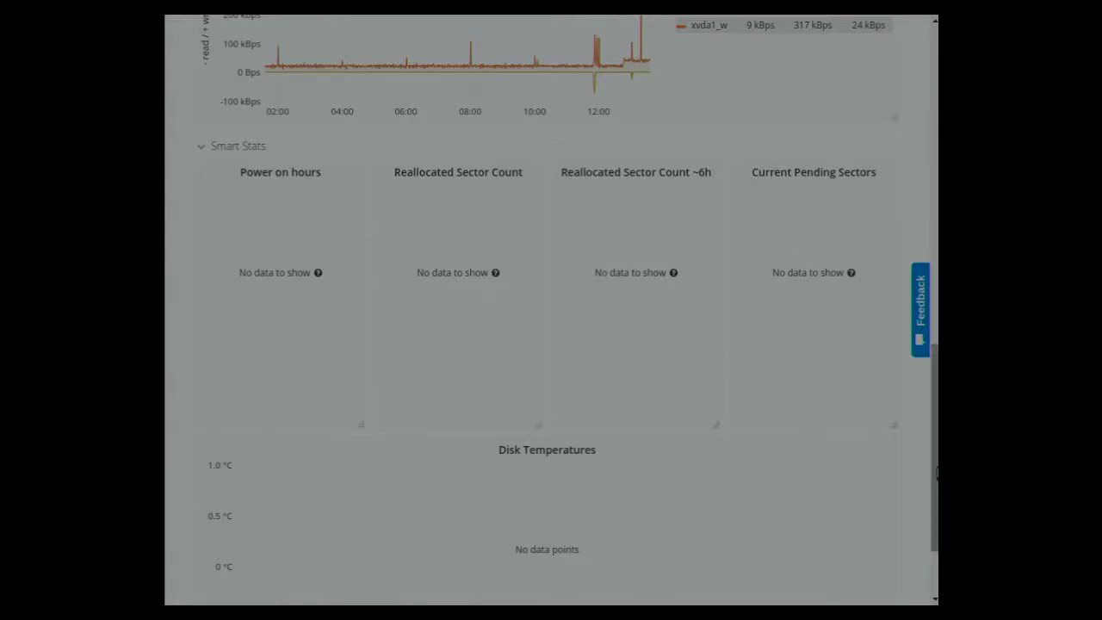
drag(937, 472, 932, 120)
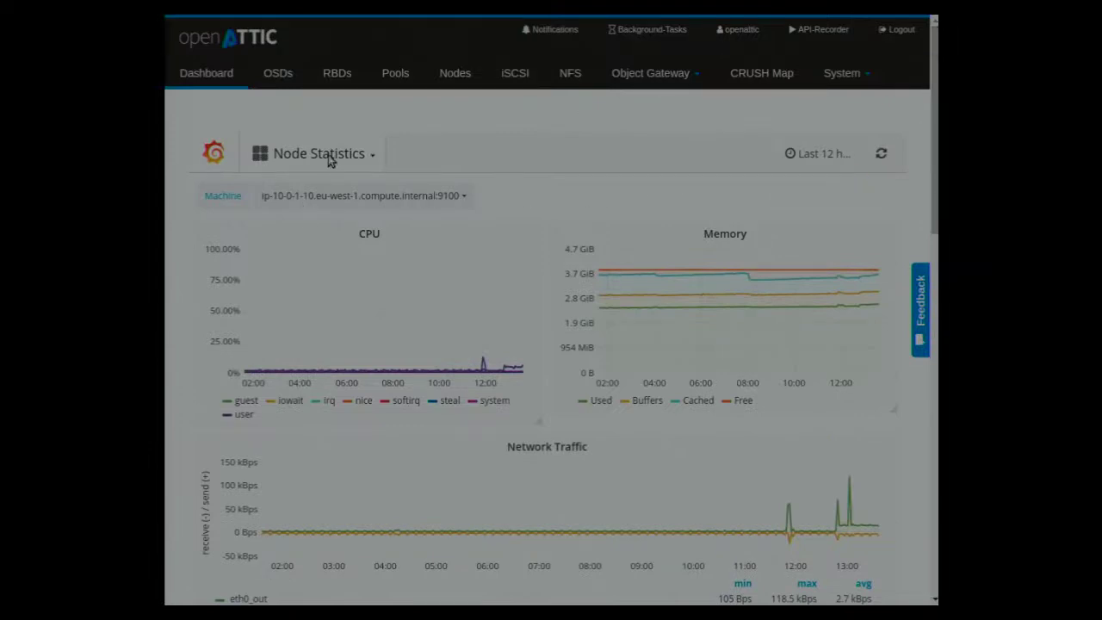
click(381, 196)
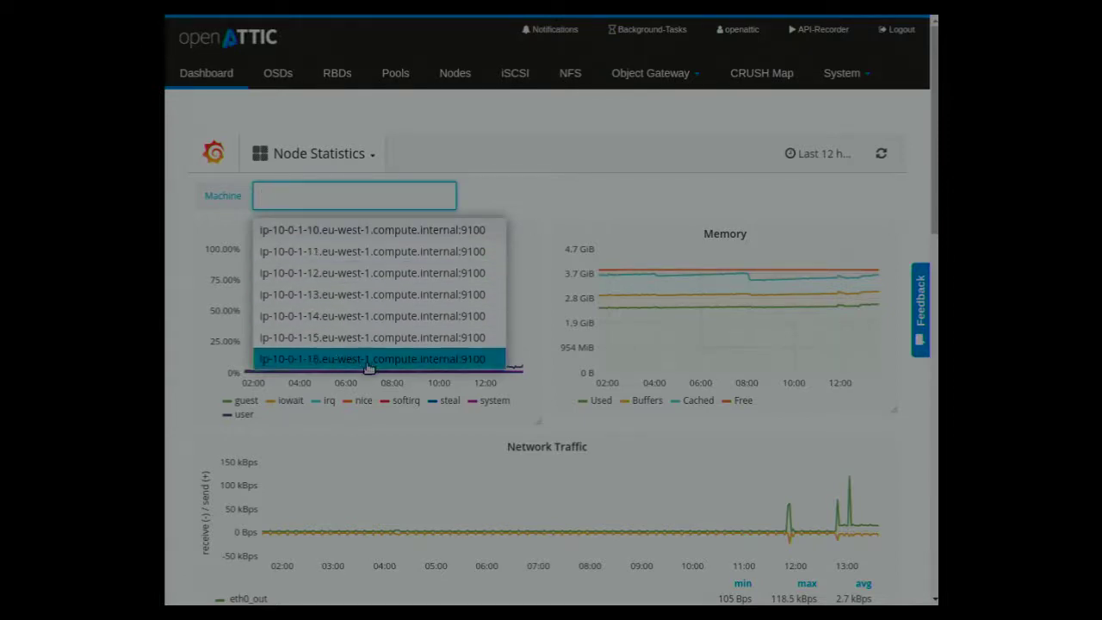
click(345, 294)
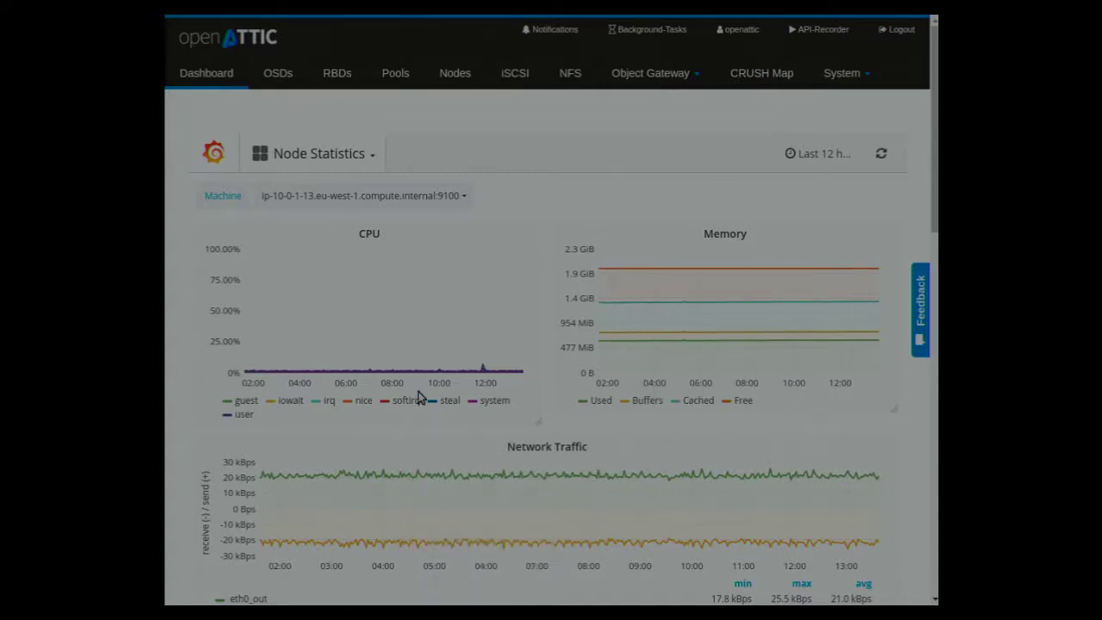
Step: Show the Ceph - OSD dashboard and examine the utilization, latency and storage graphs of osd.0
click(358, 157)
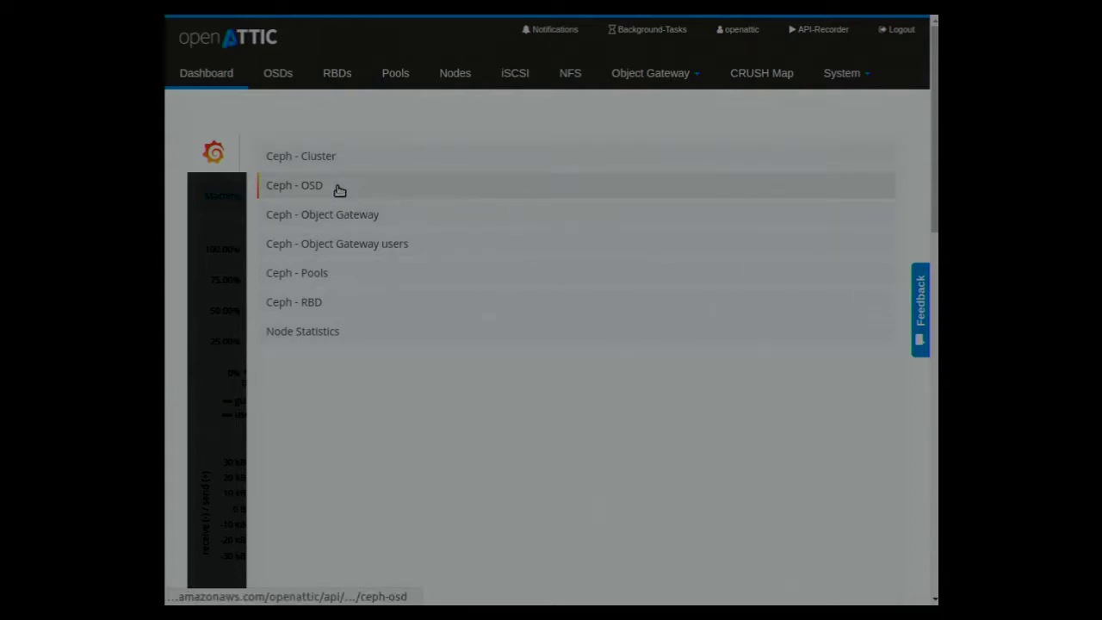
click(339, 188)
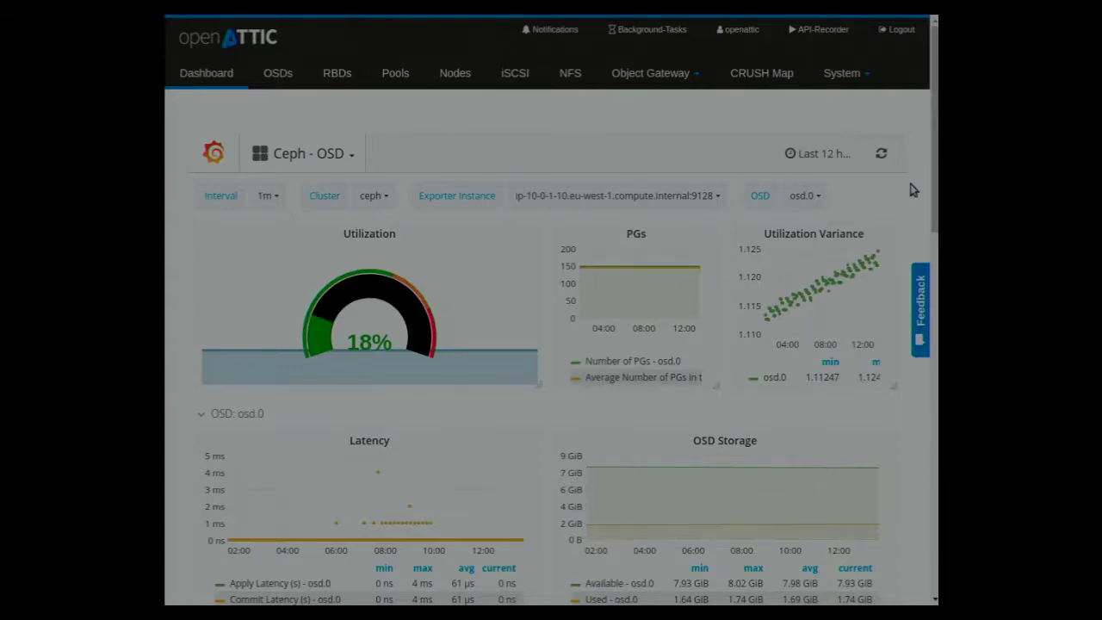
scroll(551, 310, down, 1)
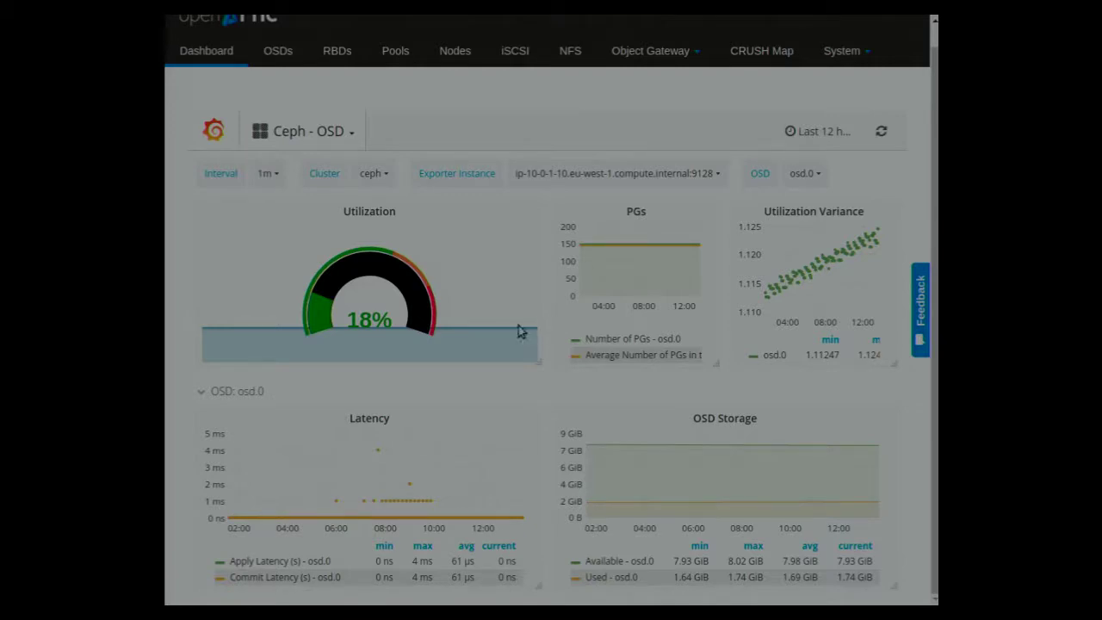
Step: Go to the list of Ceph OSDs and examine the embedded statistics for osd.0
click(272, 49)
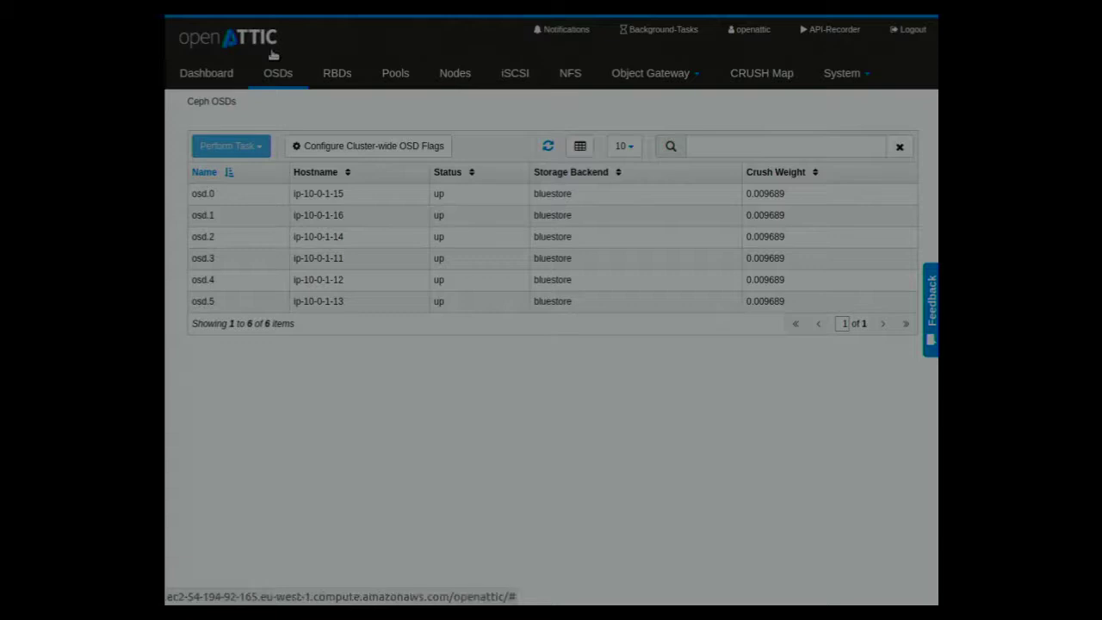
click(300, 193)
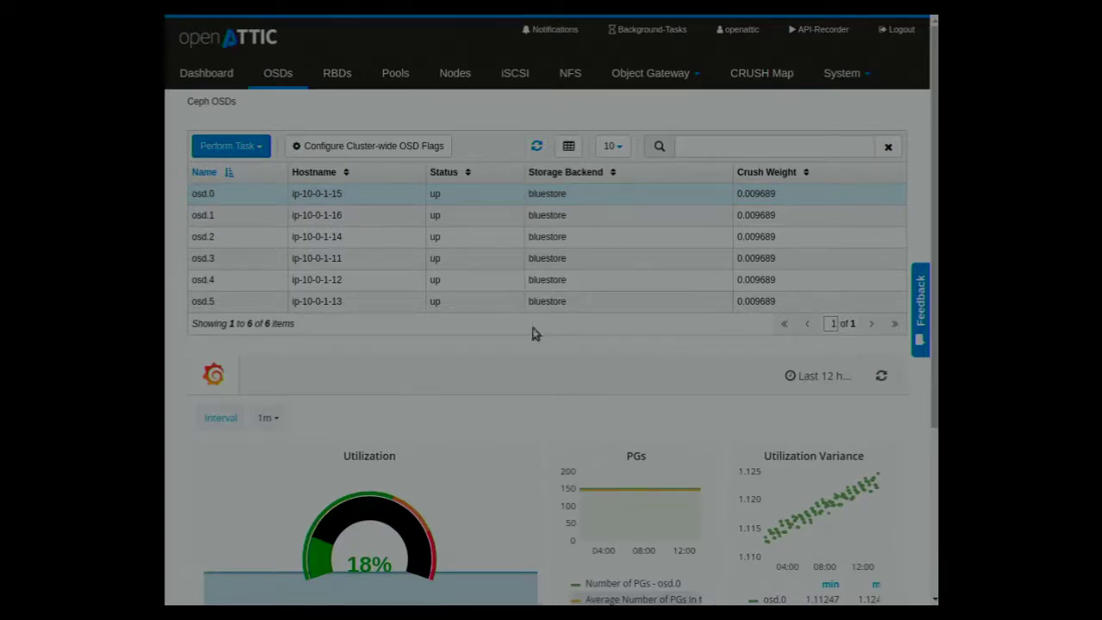
drag(936, 181, 935, 293)
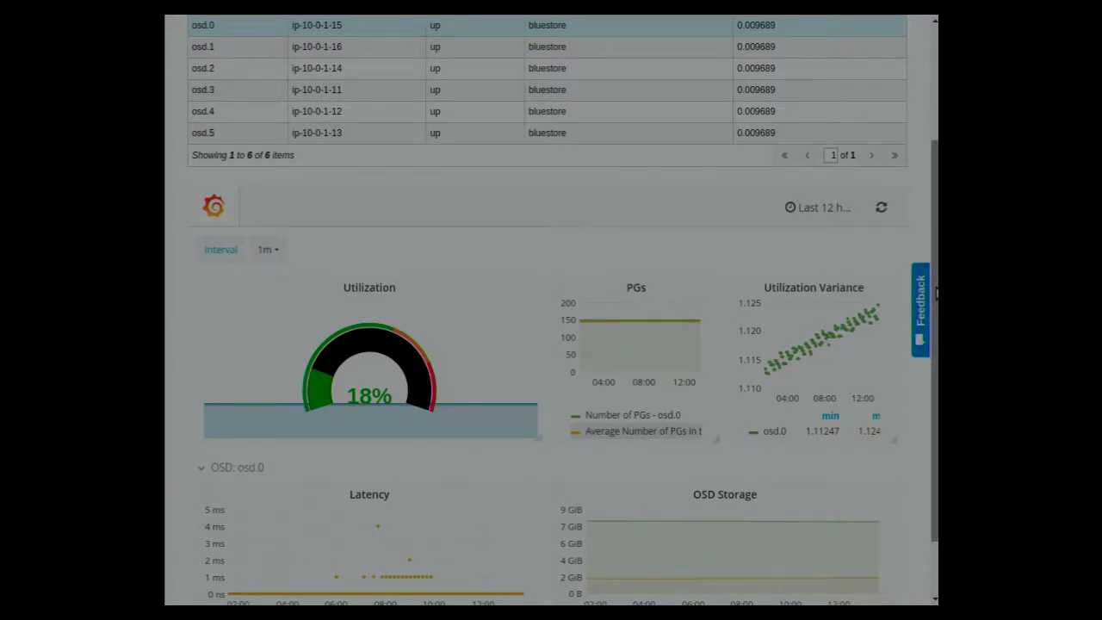
right_click(936, 291)
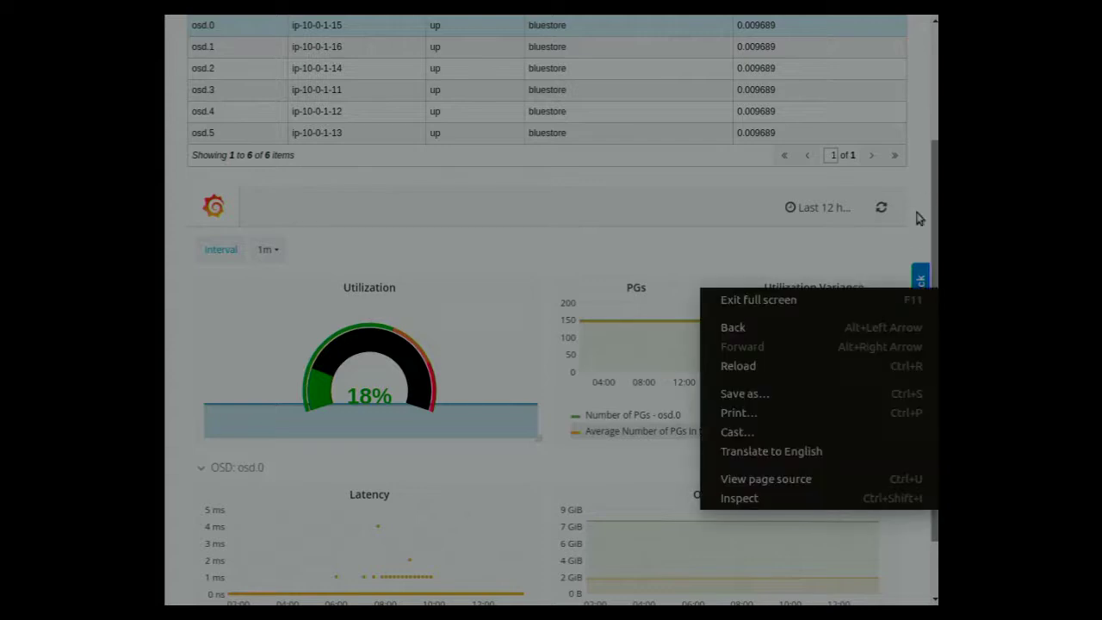
click(936, 226)
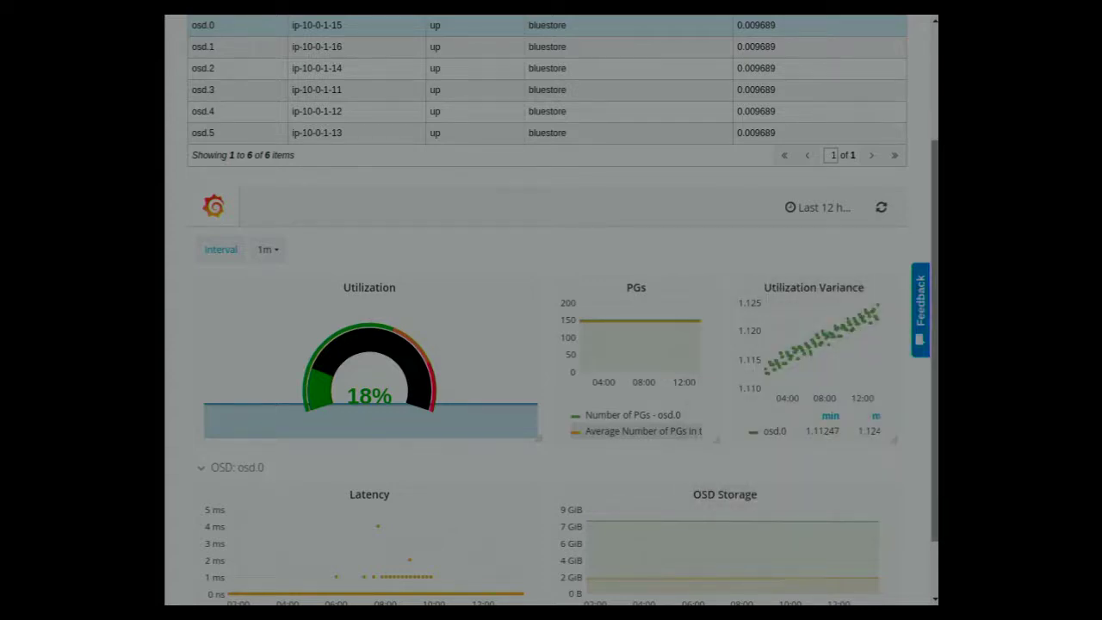
Step: View the cluster-wide OSD flags available for configuration and close them without changing any
scroll(934, 227, up, 2)
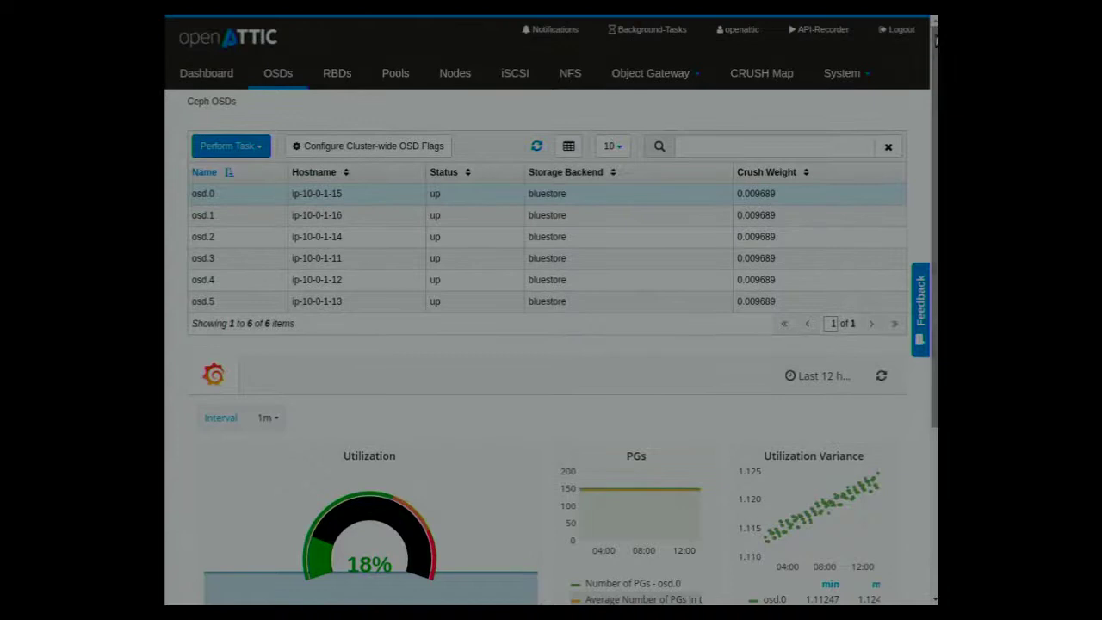
click(353, 155)
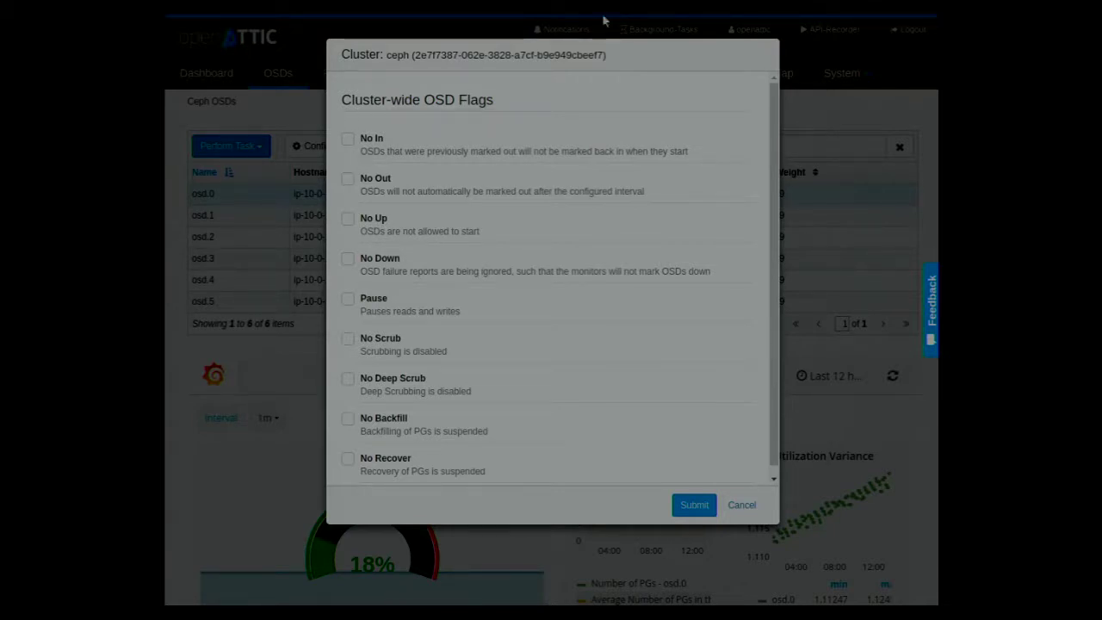
click(740, 506)
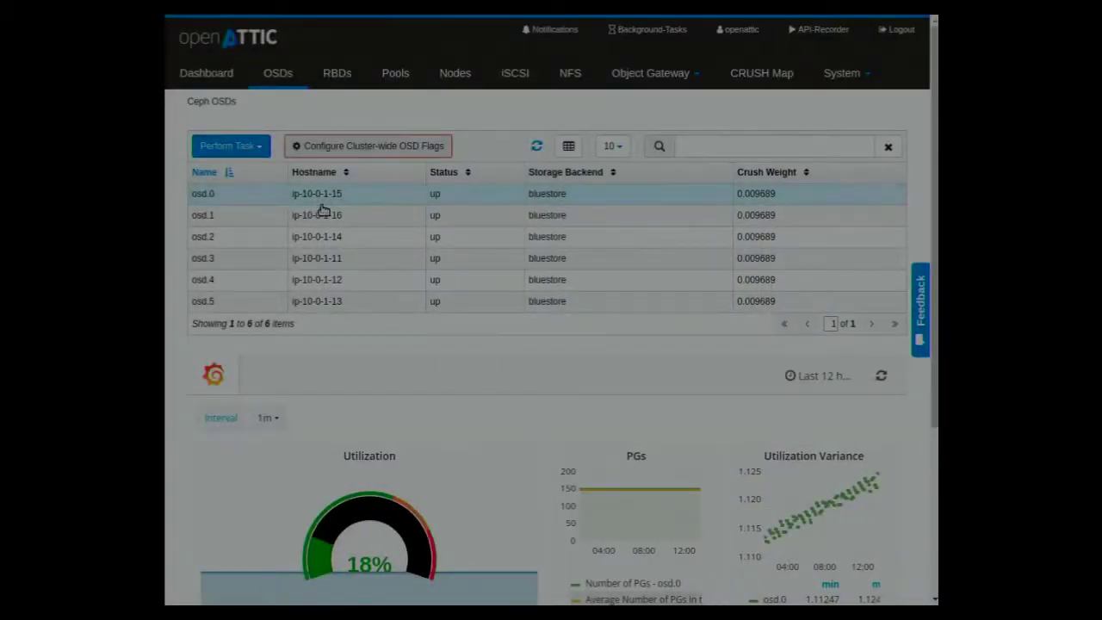
Step: Go to the list of RBDs and view the demo image's status details and statistics, leaving the image deselected
click(339, 86)
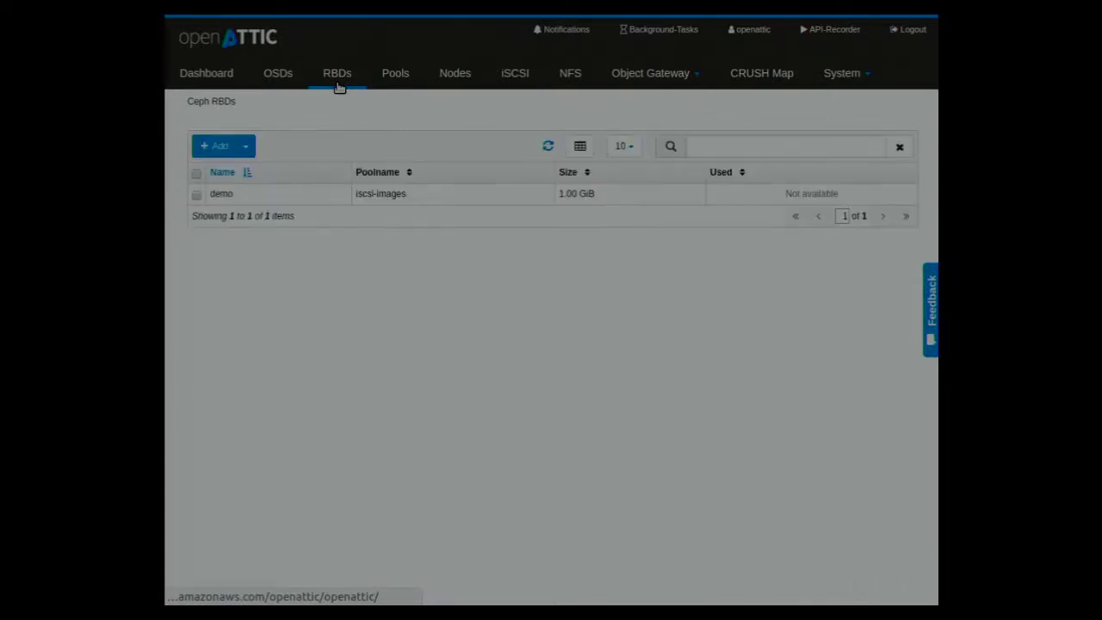
click(303, 195)
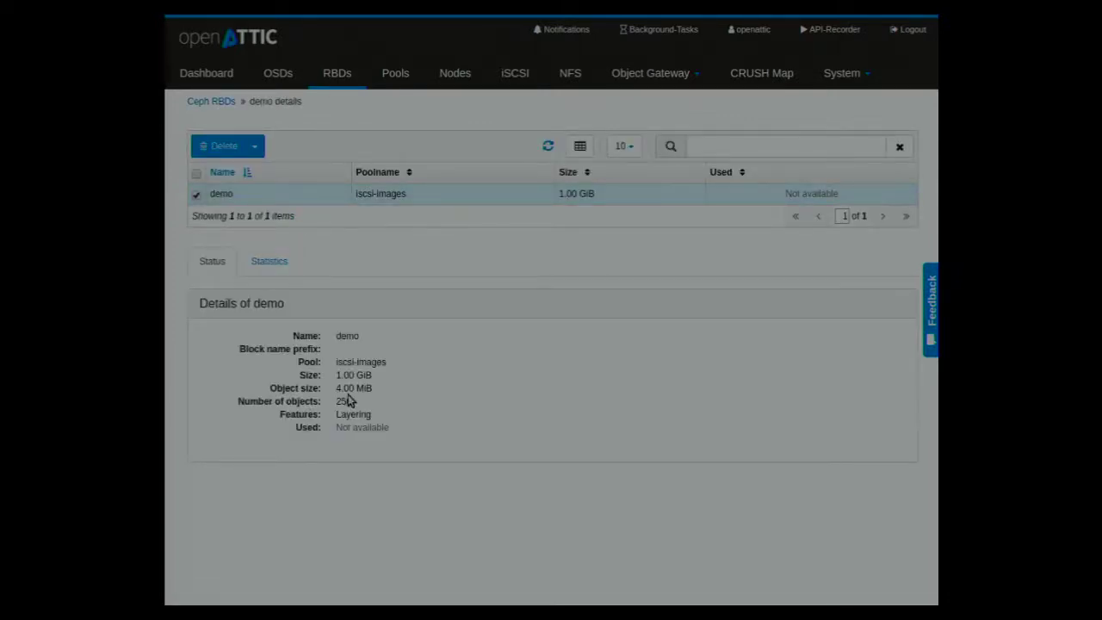
click(256, 261)
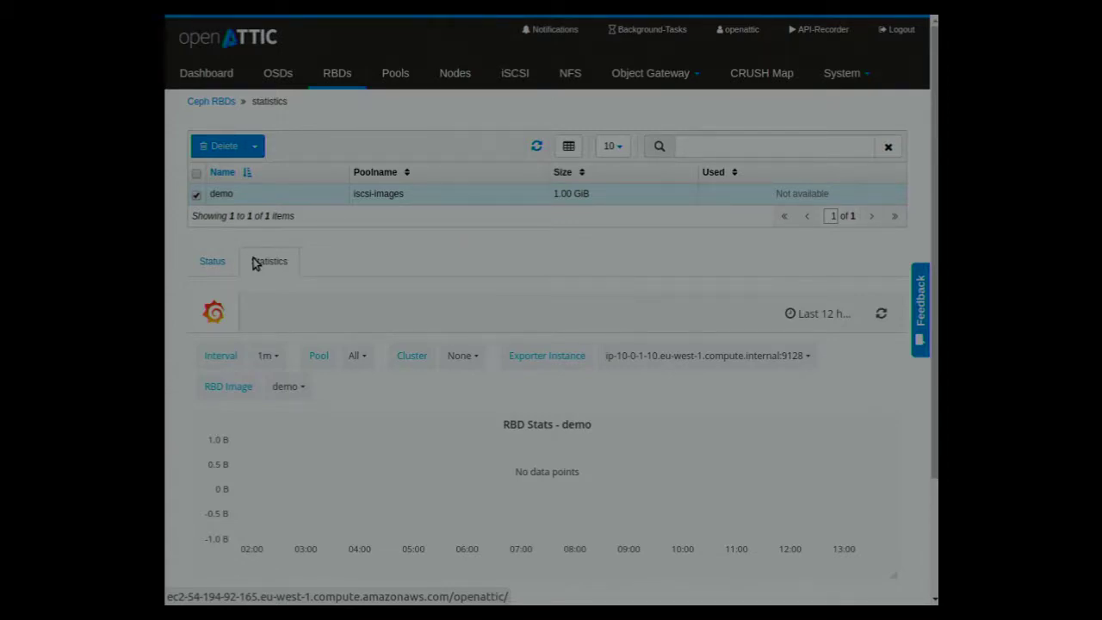
click(258, 166)
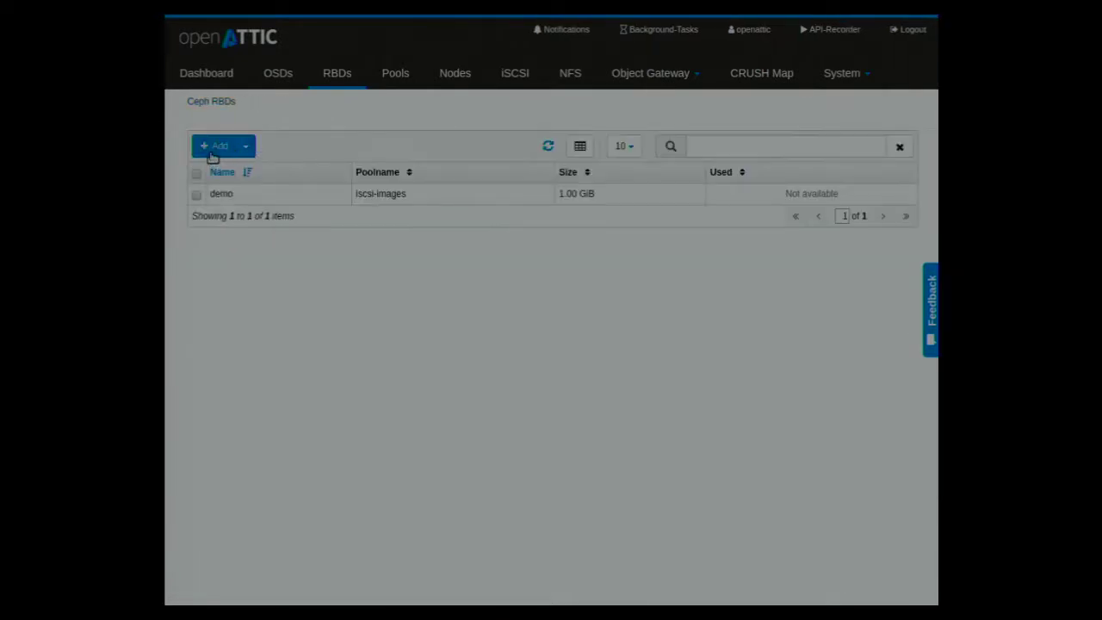
Step: Start creating a new RBD and choose iscsi-images as its pool
click(213, 148)
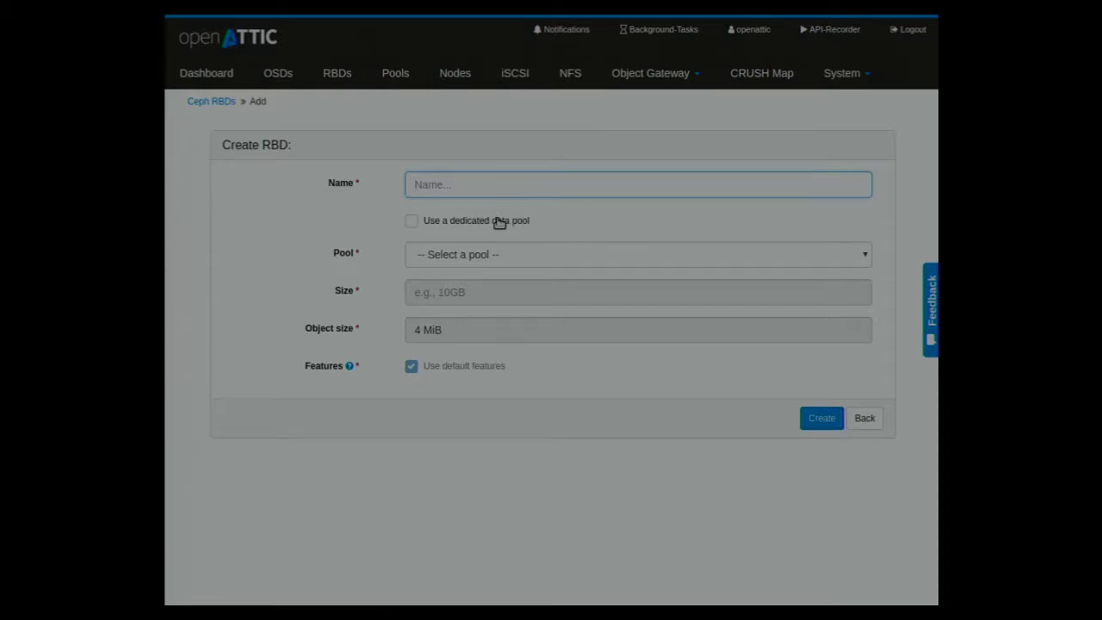
click(492, 256)
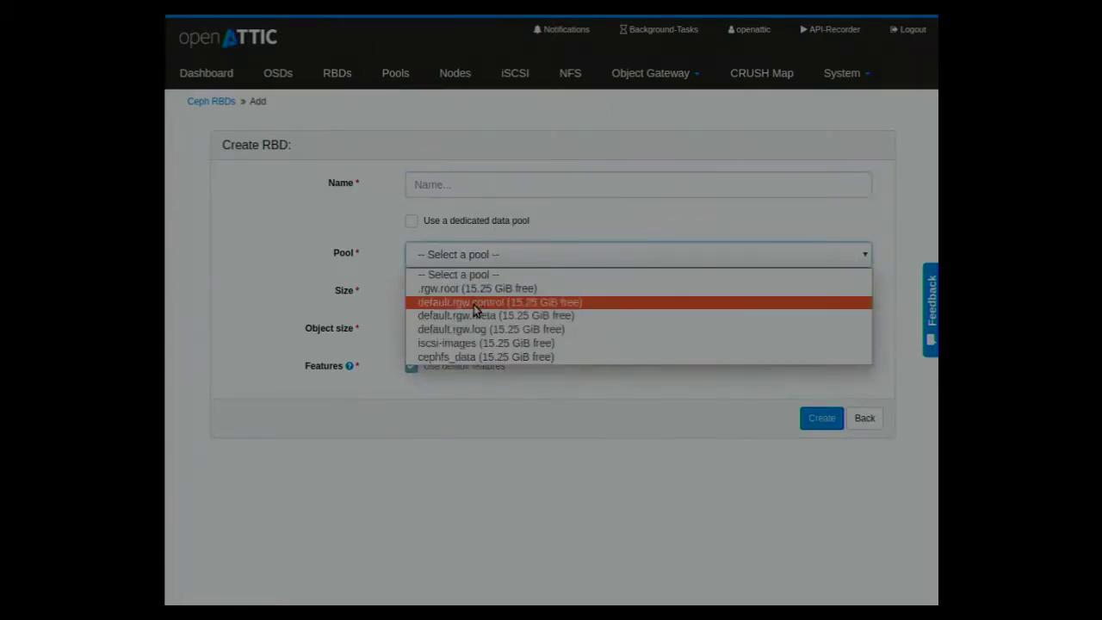
click(474, 315)
click(465, 256)
click(478, 348)
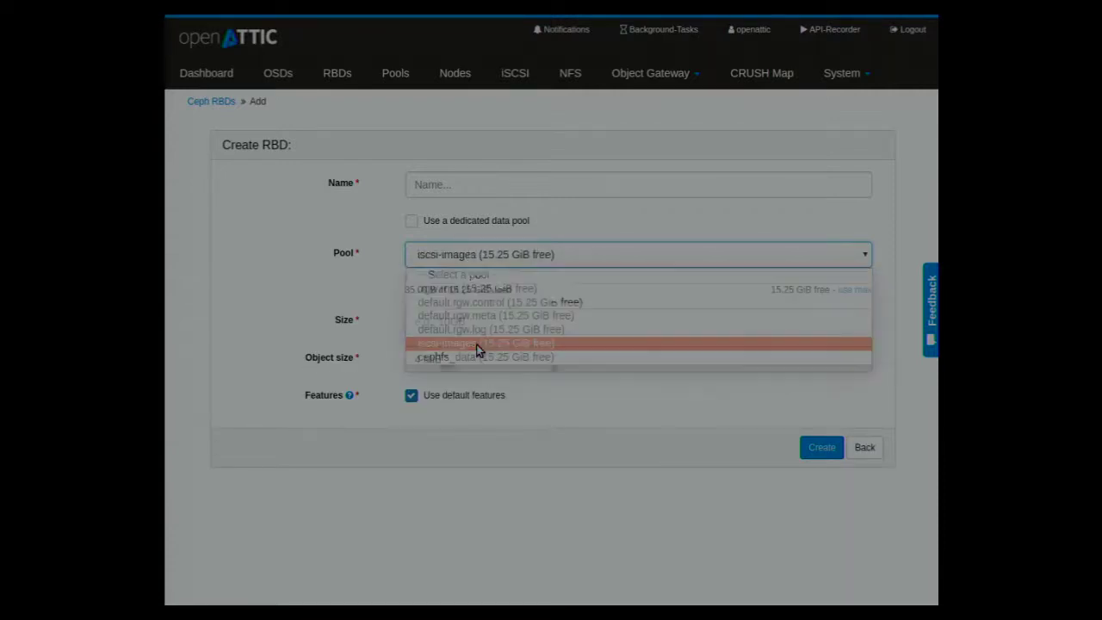
click(463, 327)
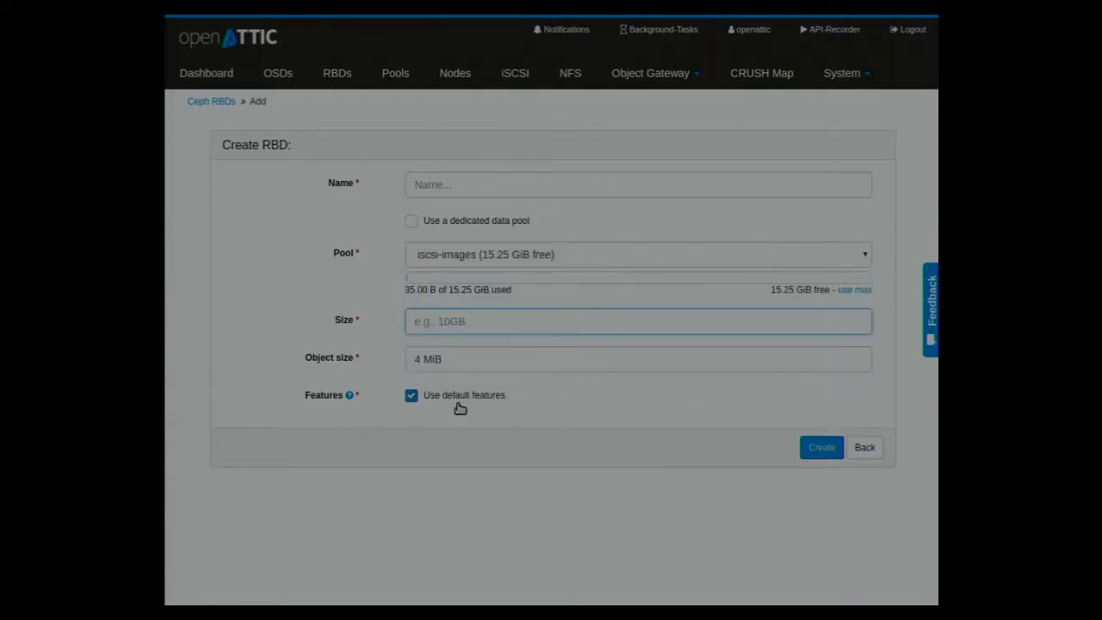
Step: Turn off the default features for the new RBD and examine the individual feature options
click(456, 398)
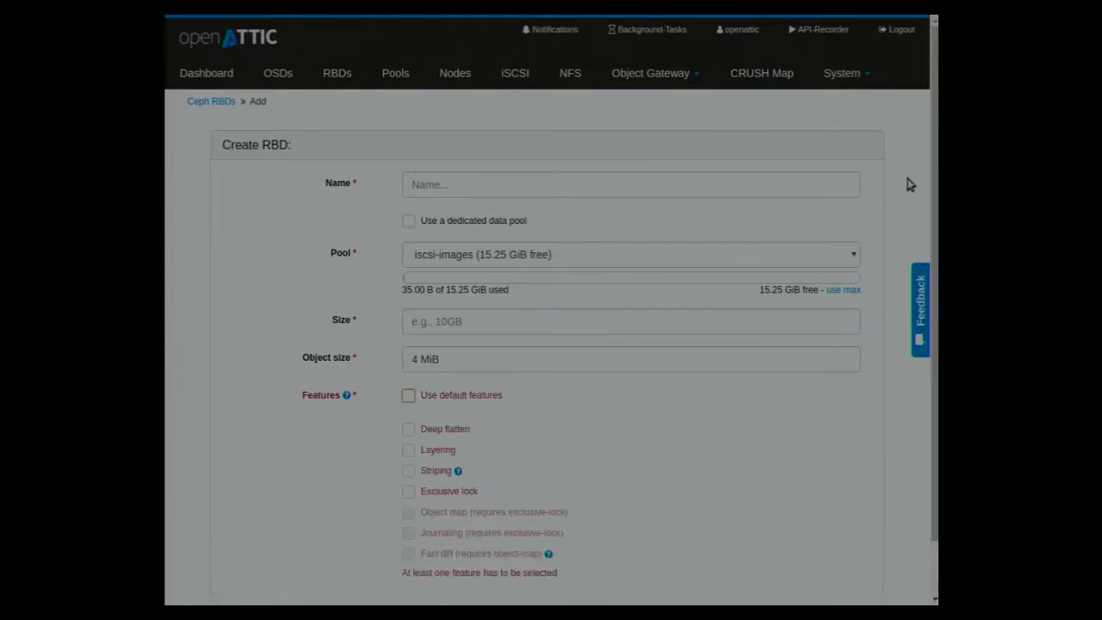
drag(936, 184, 936, 249)
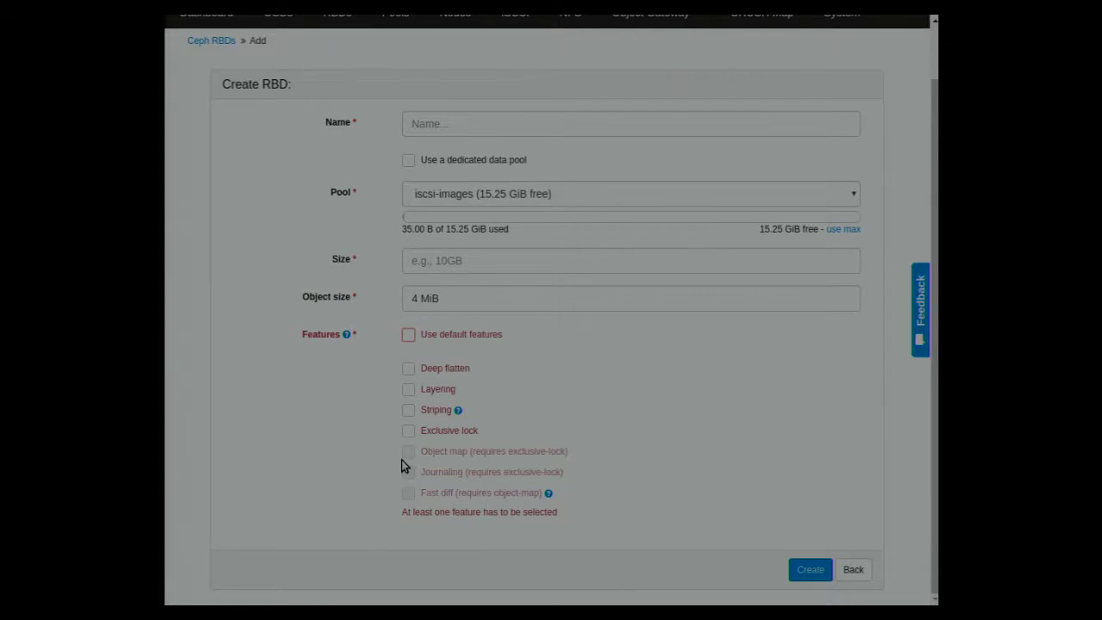
drag(935, 227, 934, 168)
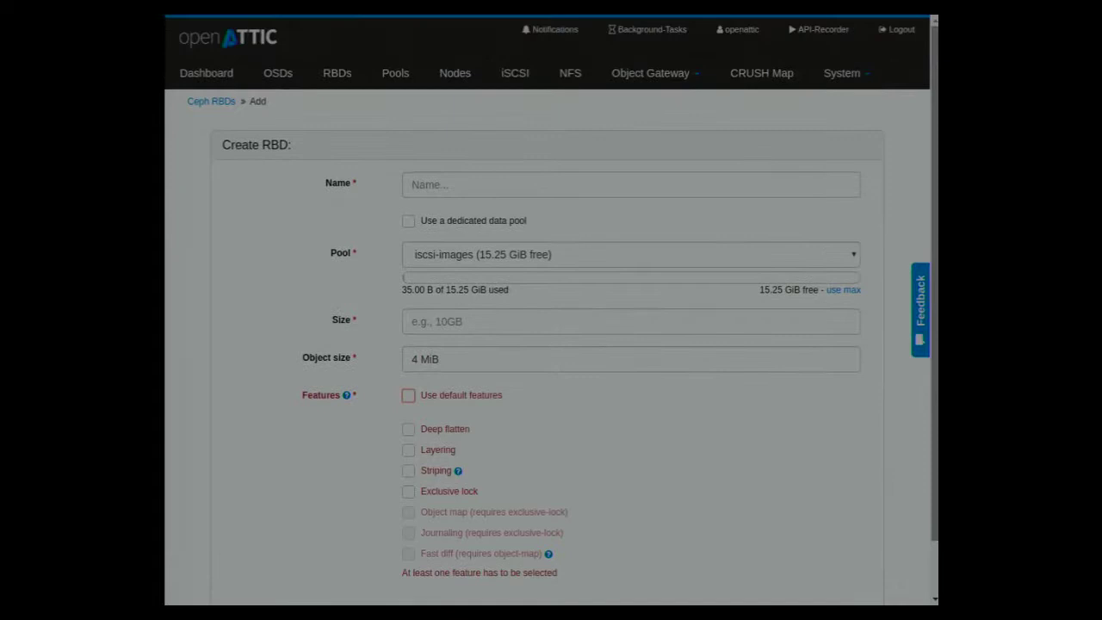
Step: Abandon the unsaved RBD, go to the list of Ceph pools and show the details of iscsi-images
click(395, 74)
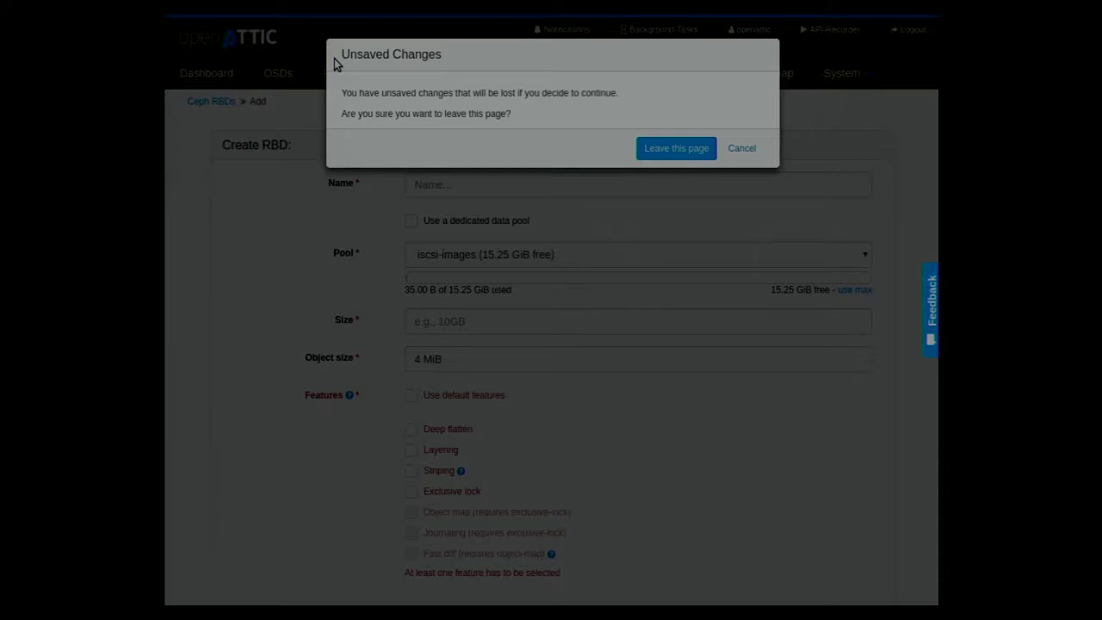
drag(342, 57, 389, 93)
click(394, 98)
click(659, 148)
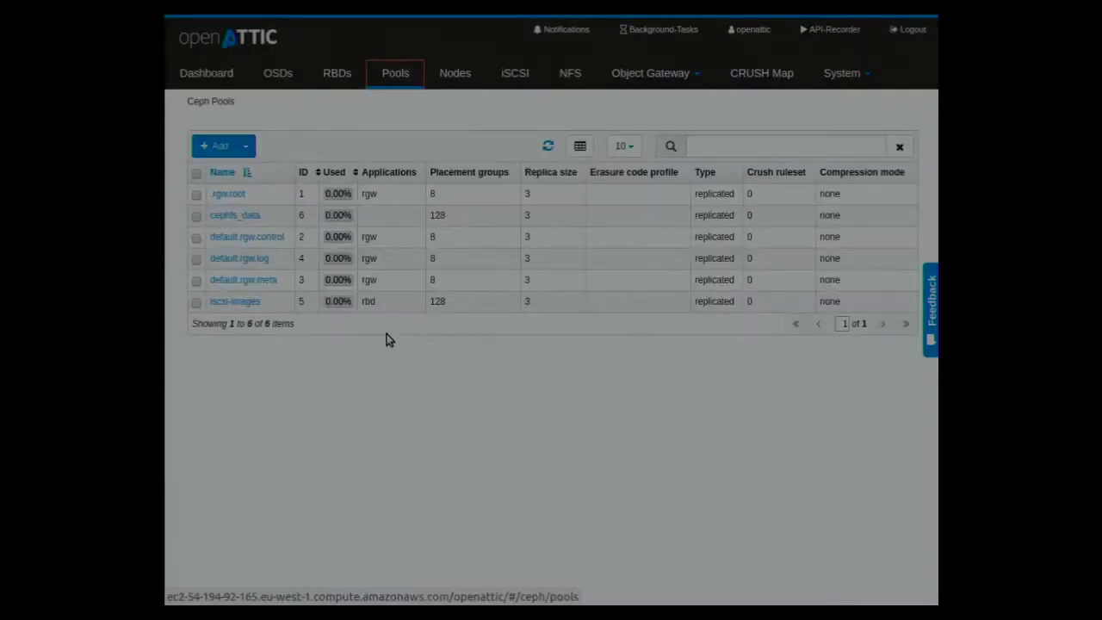
click(282, 300)
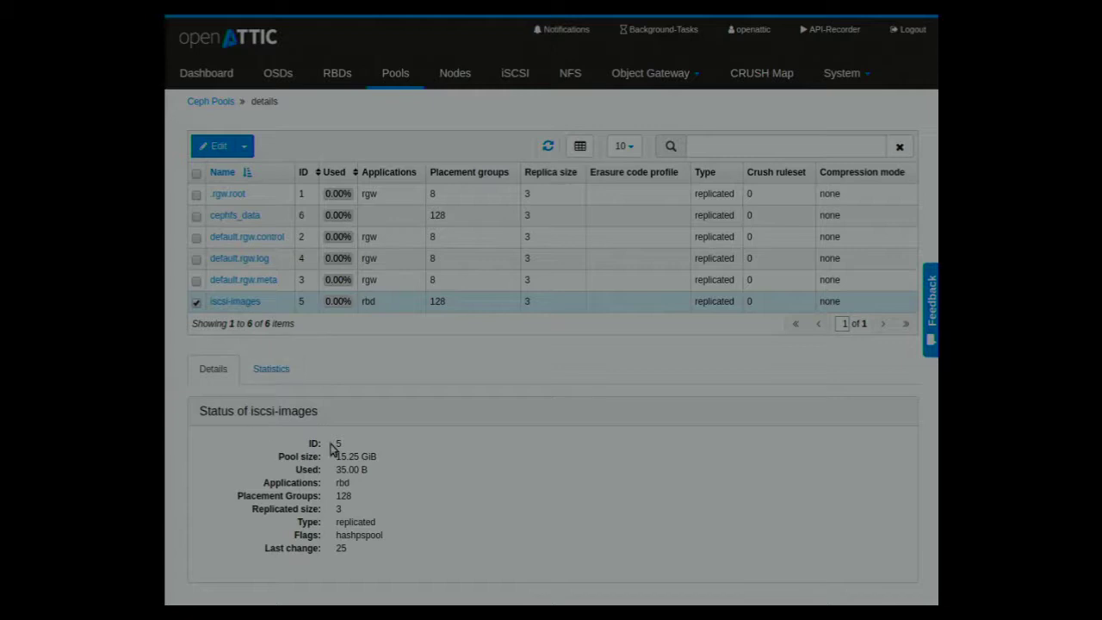
Step: View the statistics graphs of the iscsi-images pool, including its expanded pool storage and usage section
click(271, 374)
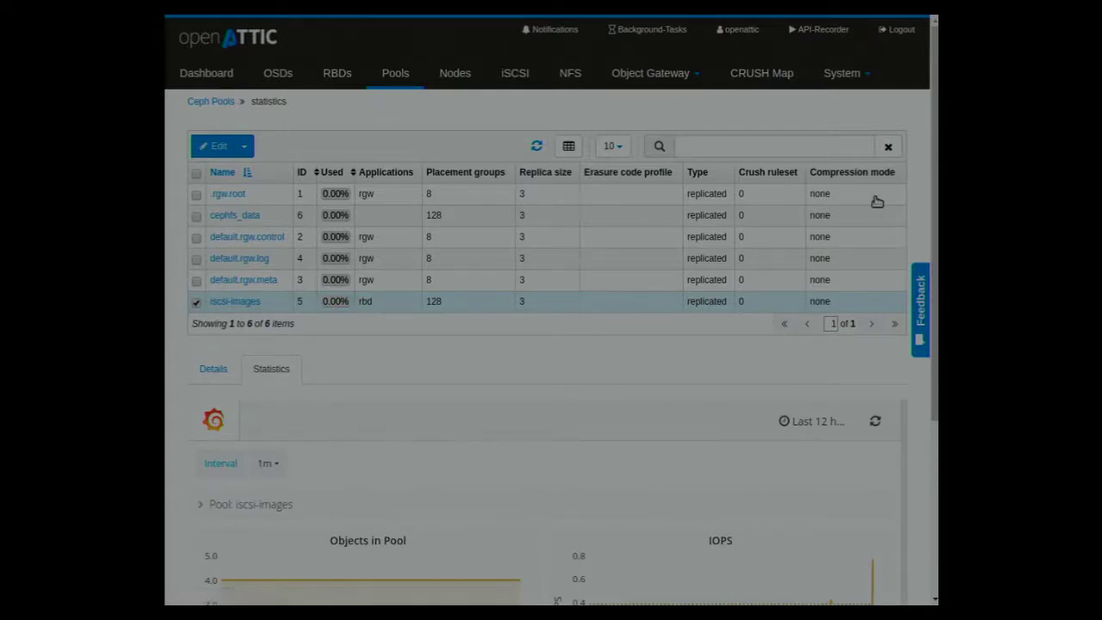
drag(936, 200, 937, 441)
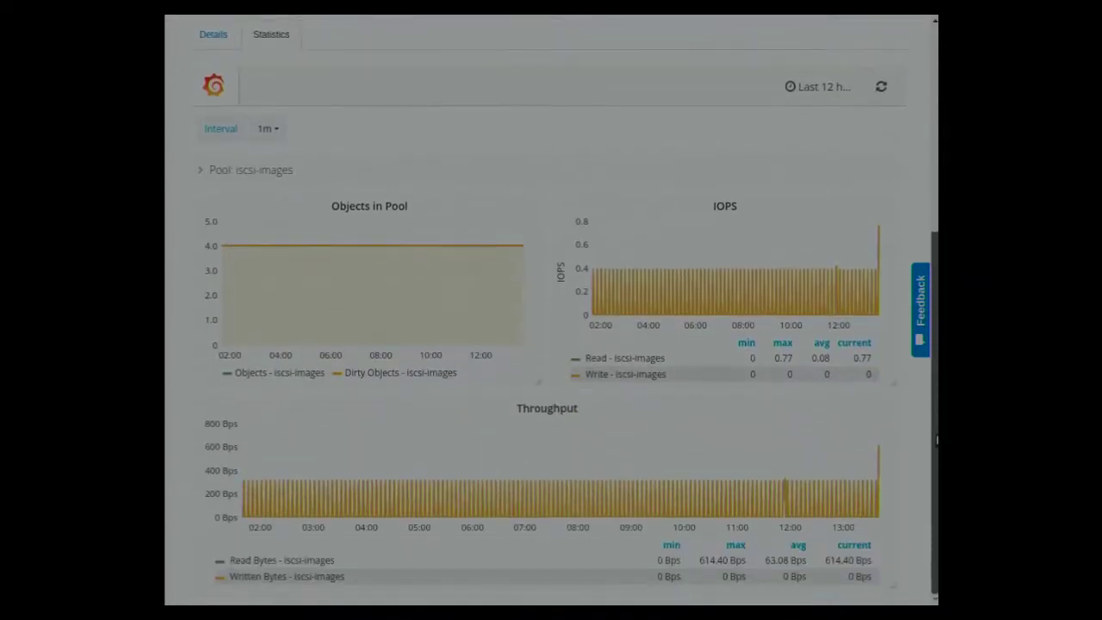
click(200, 181)
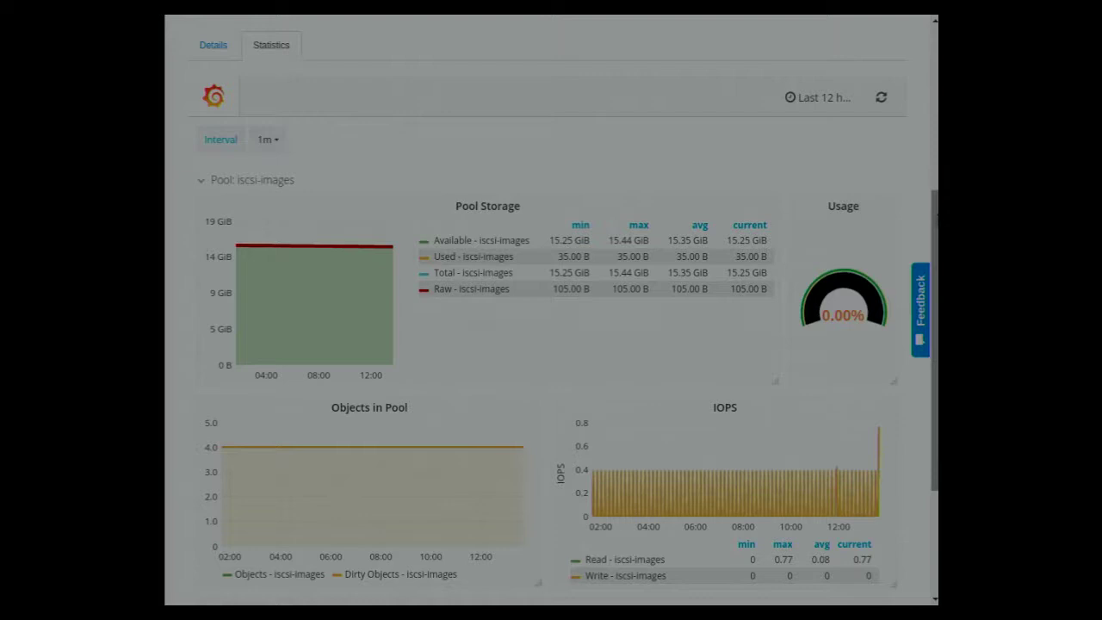
drag(937, 221, 925, 40)
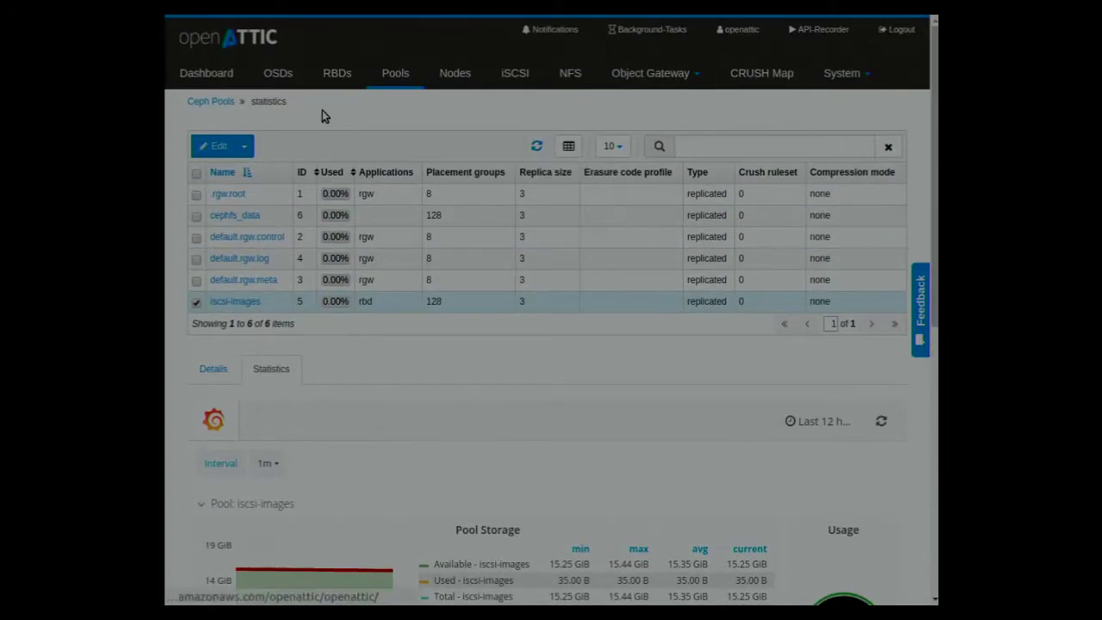
Step: Start creating a new Ceph pool, try the Replicated pool type and switch it to Erasure code pool
click(242, 151)
click(223, 179)
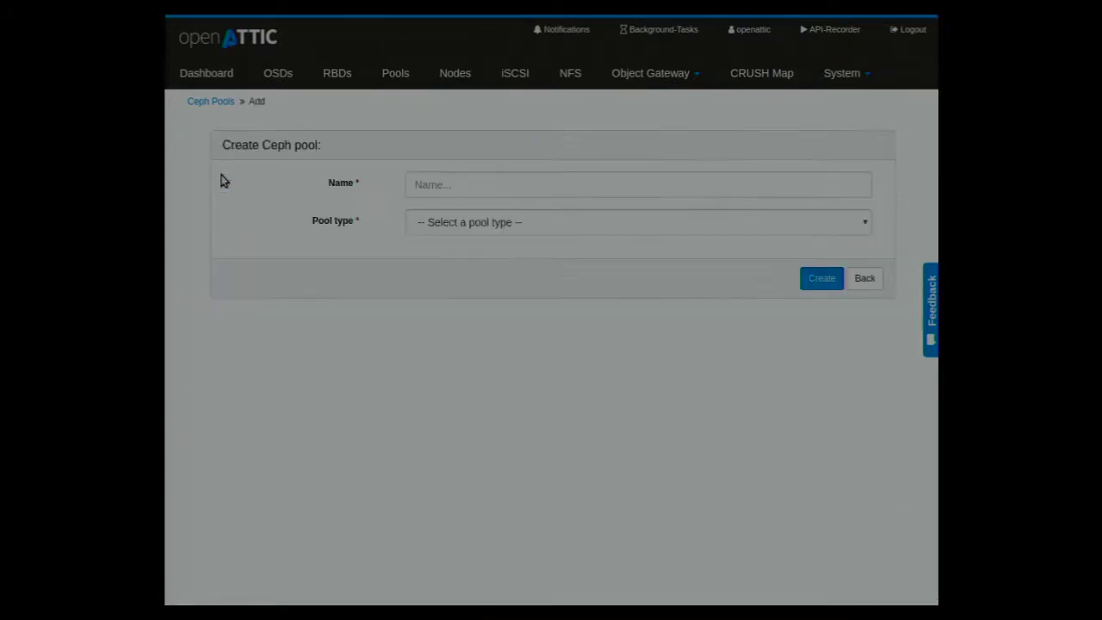
click(466, 226)
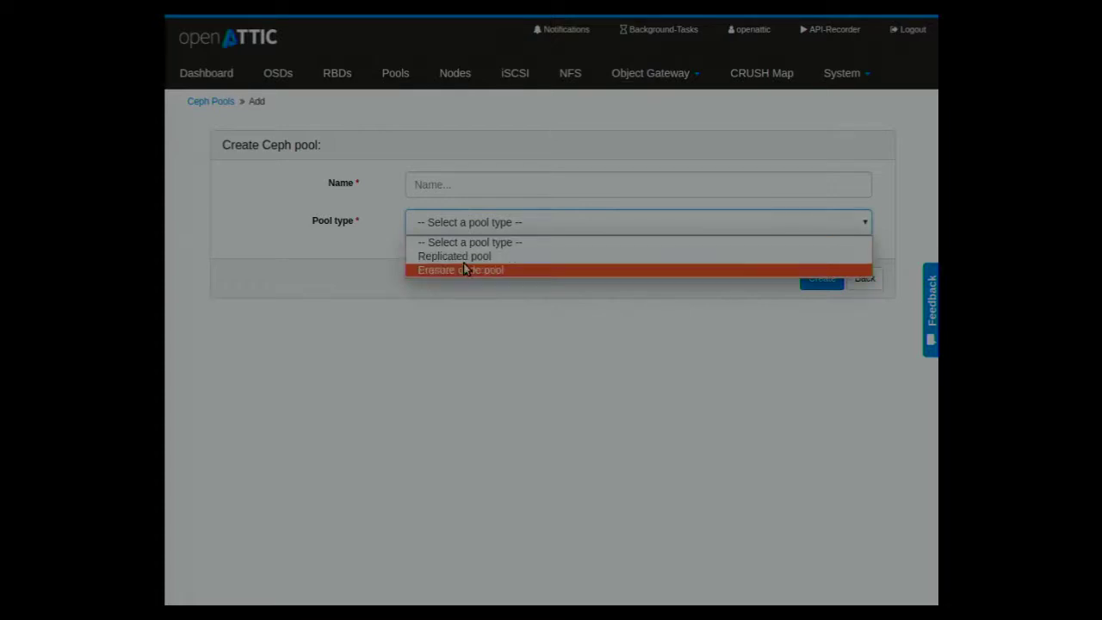
click(465, 257)
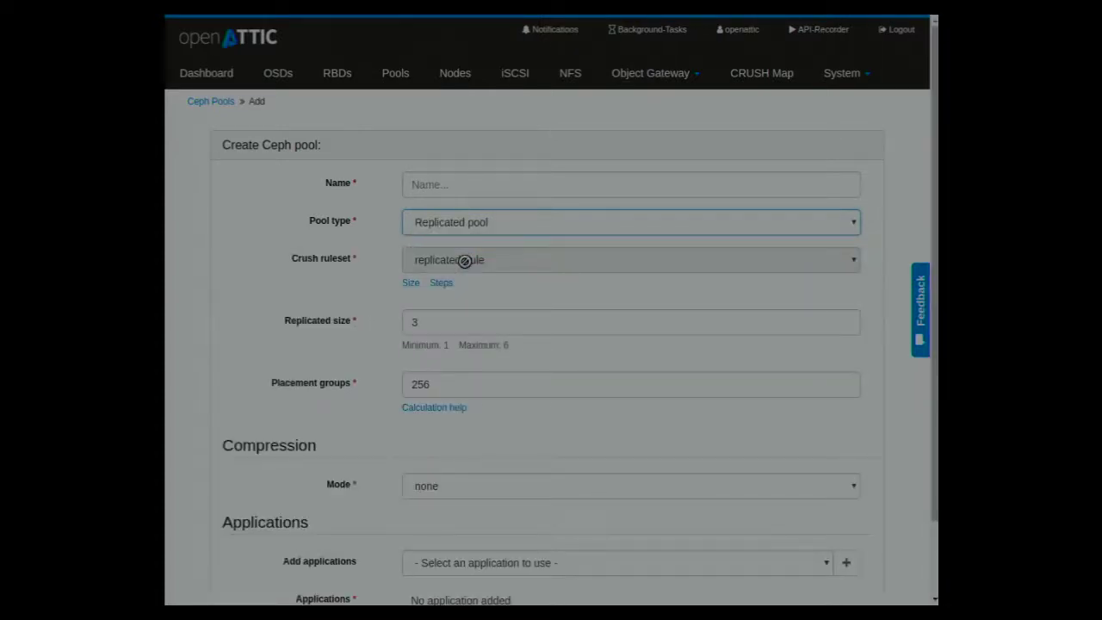
click(845, 226)
click(818, 272)
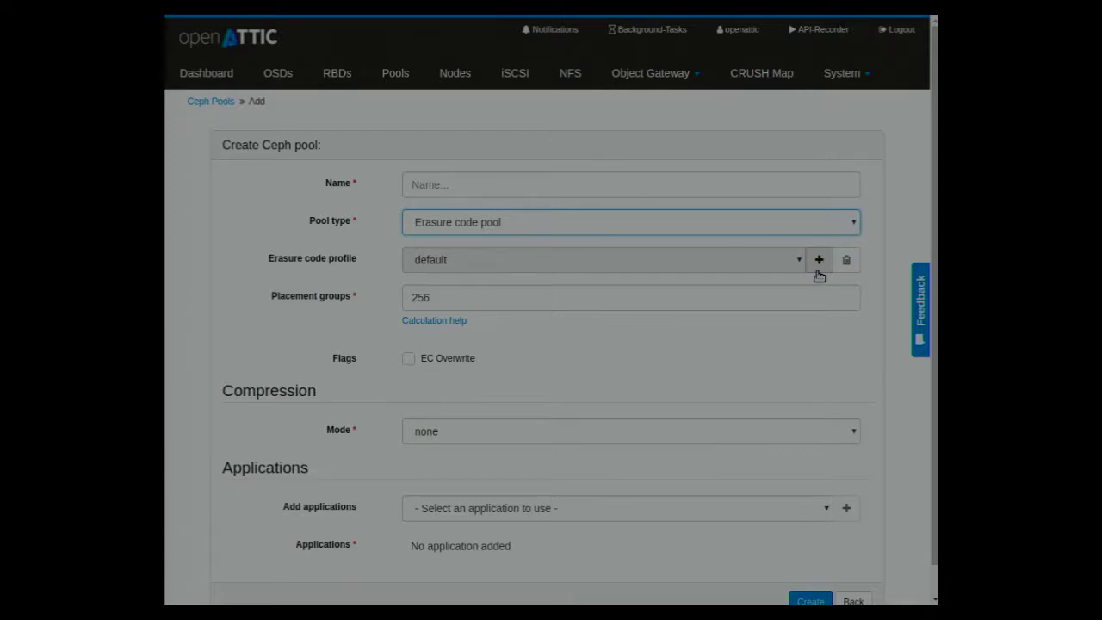
Step: Examine the new erasure code pool's profile, compression and application options without choosing an application
click(819, 261)
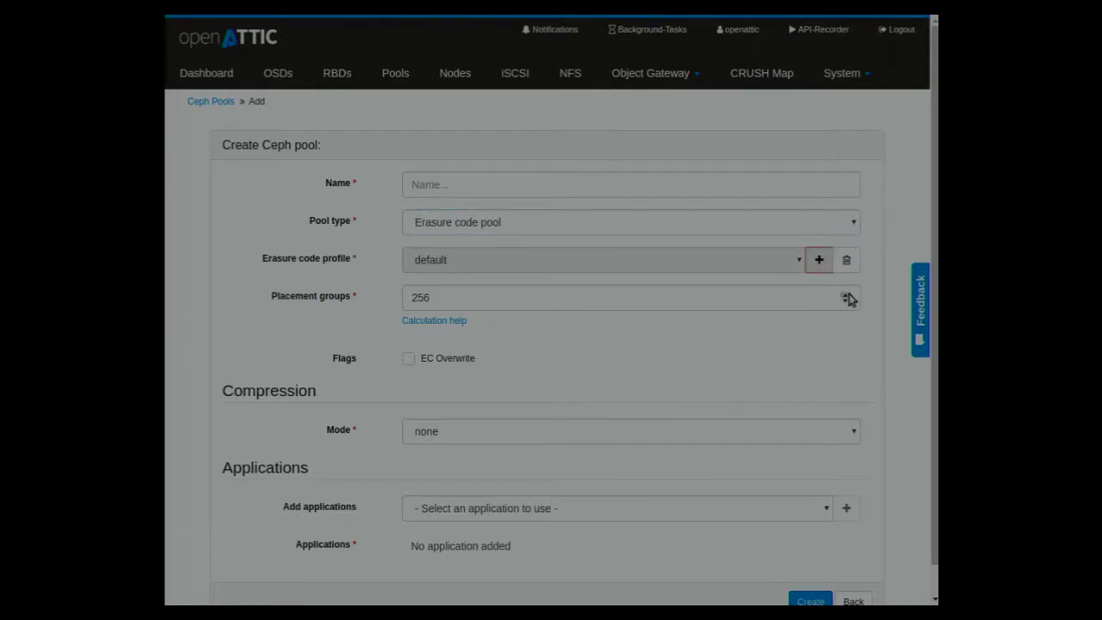
scroll(933, 267, down, 2)
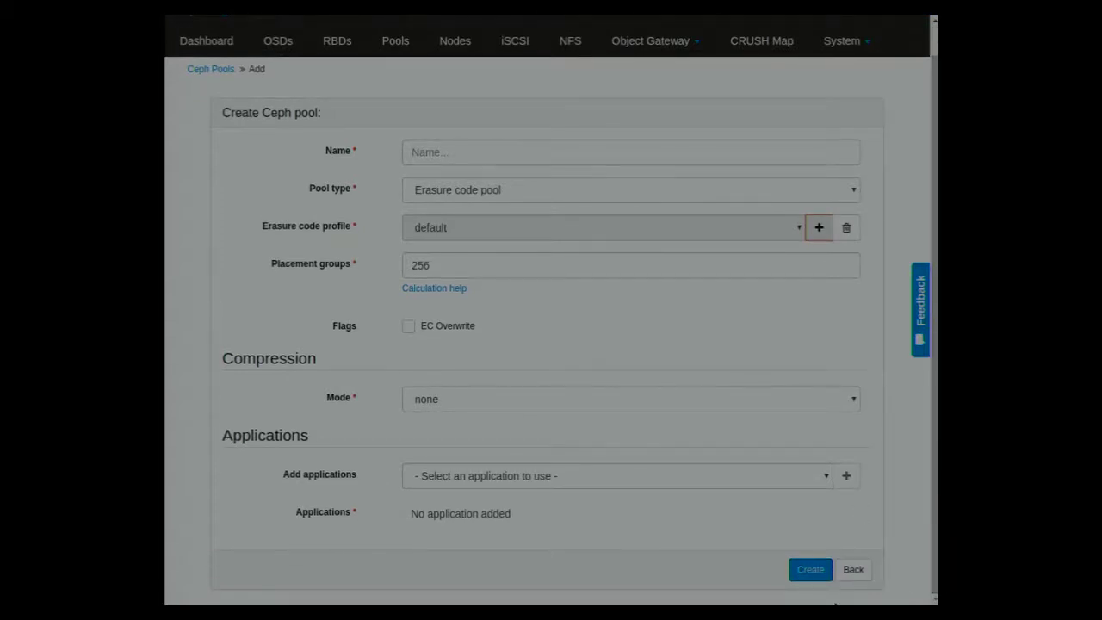
click(816, 476)
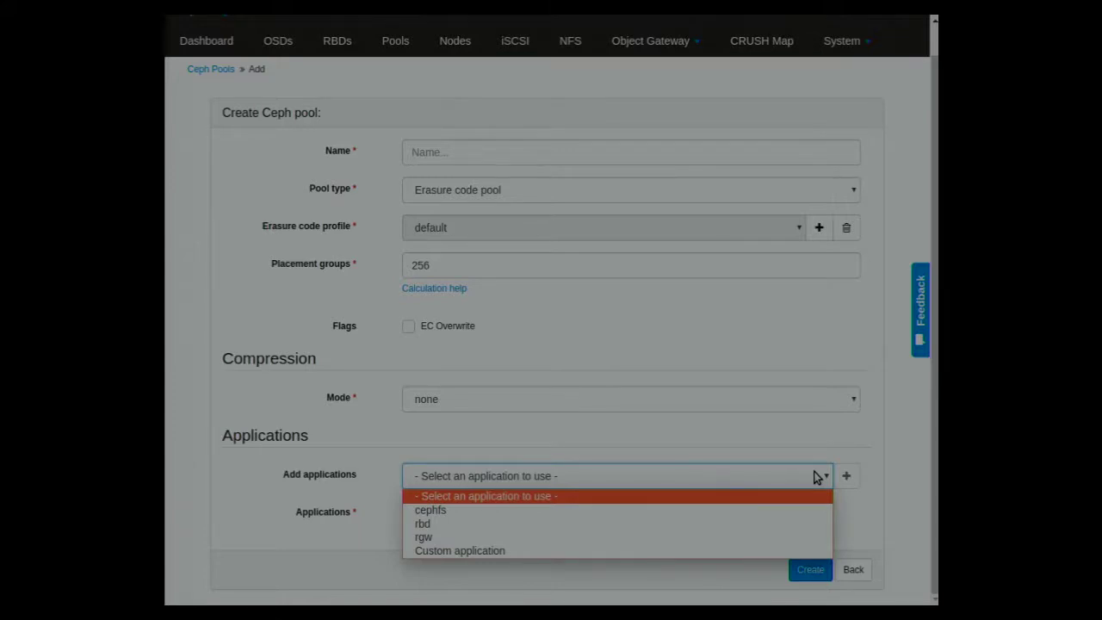
click(936, 419)
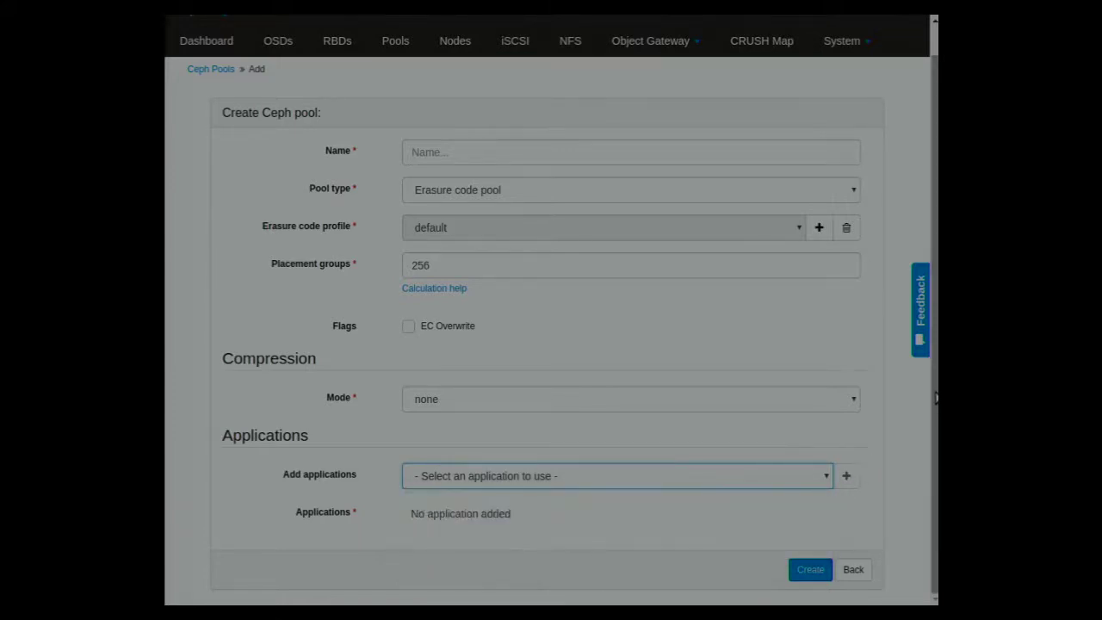
scroll(936, 397, up, 1)
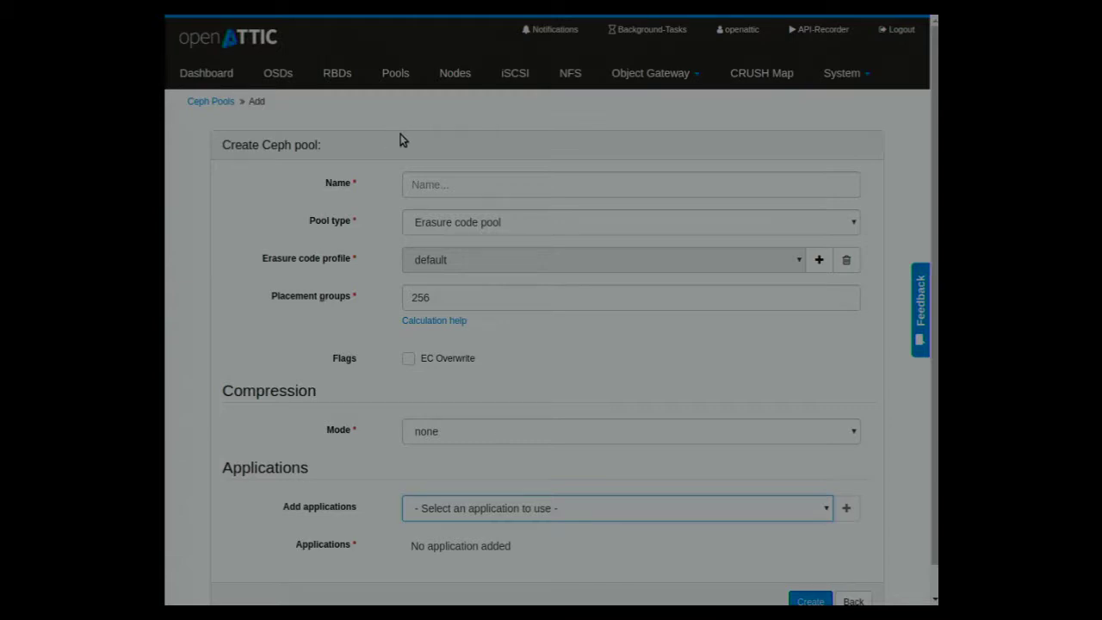
Step: Abandon the unsaved pool, go to the list of Ceph nodes and view the details of nodes 10.0.1.10 and 10.0.1.11
click(449, 78)
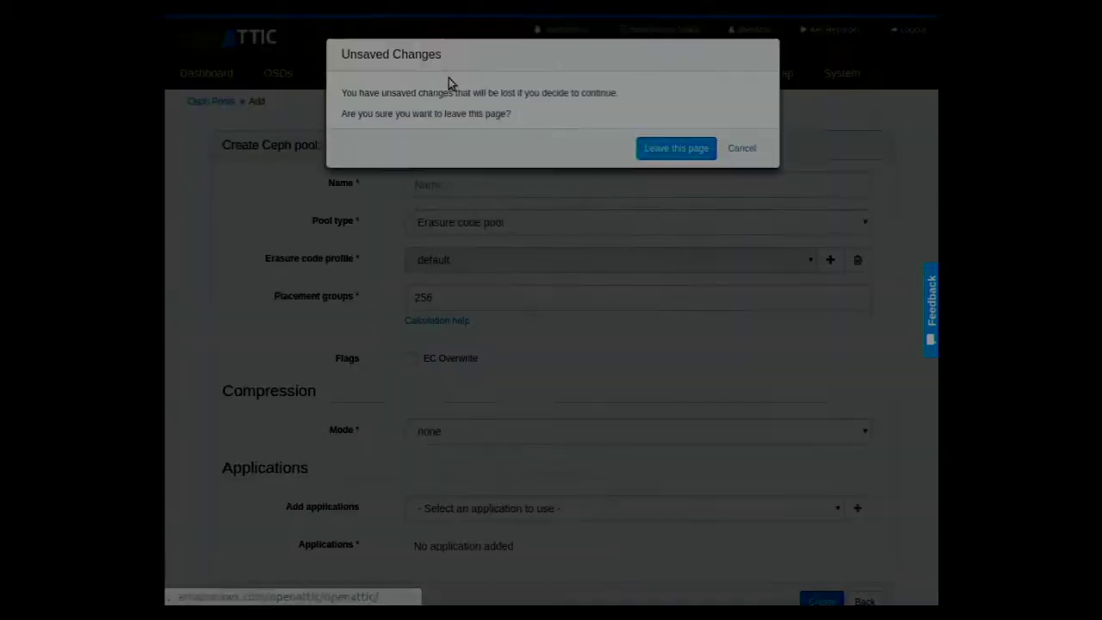
click(676, 149)
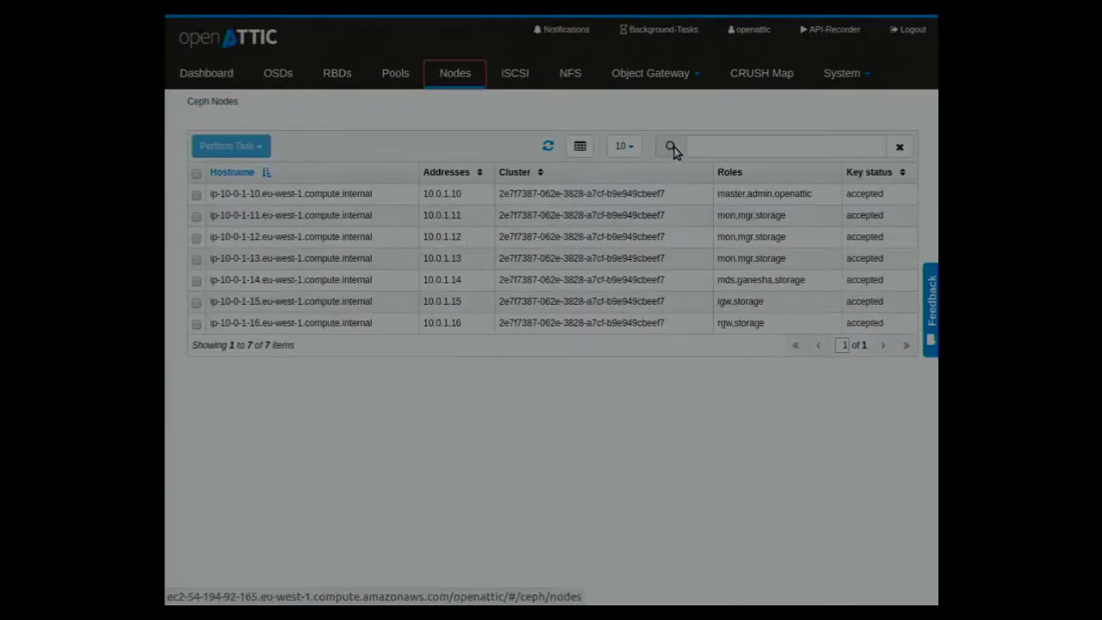
click(366, 194)
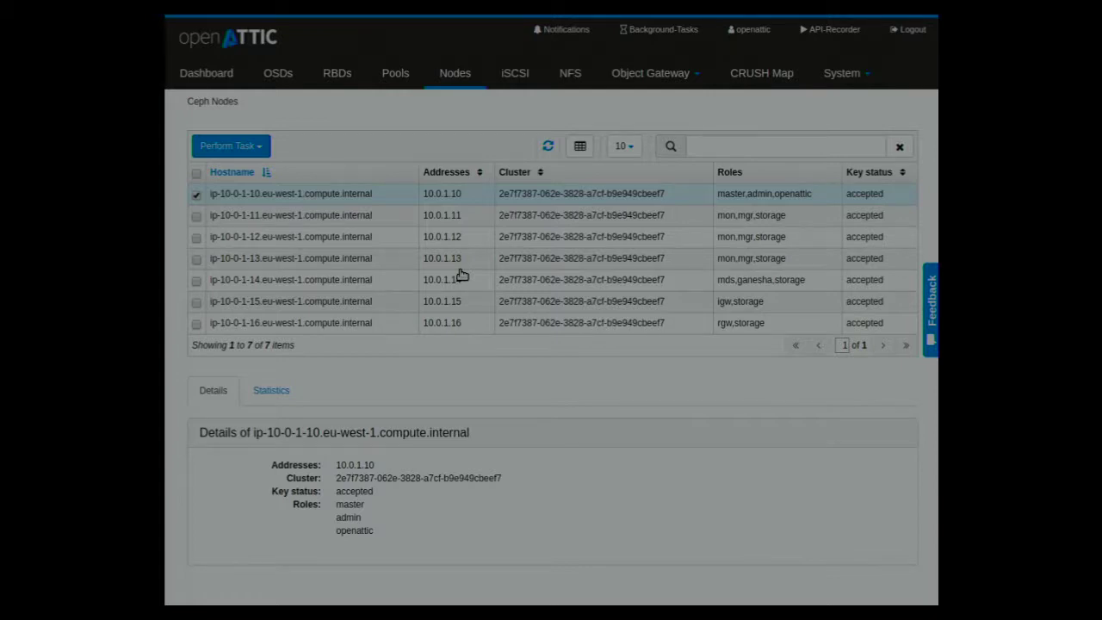
click(753, 220)
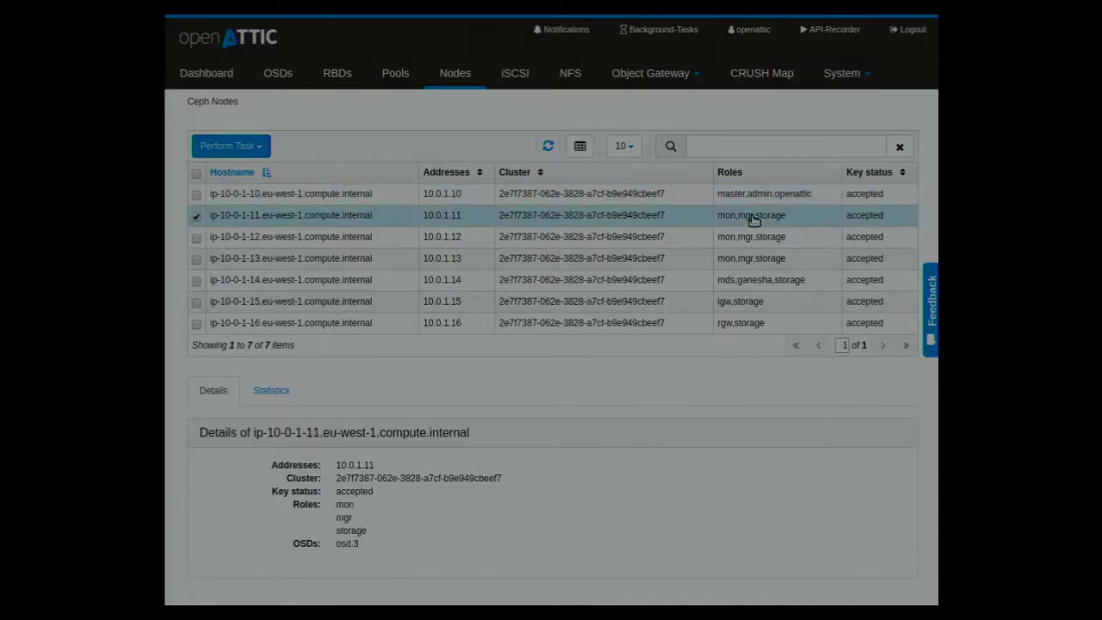
Step: View the details and statistics of node 10.0.1.15, and show the tasks that can be performed on it
click(756, 306)
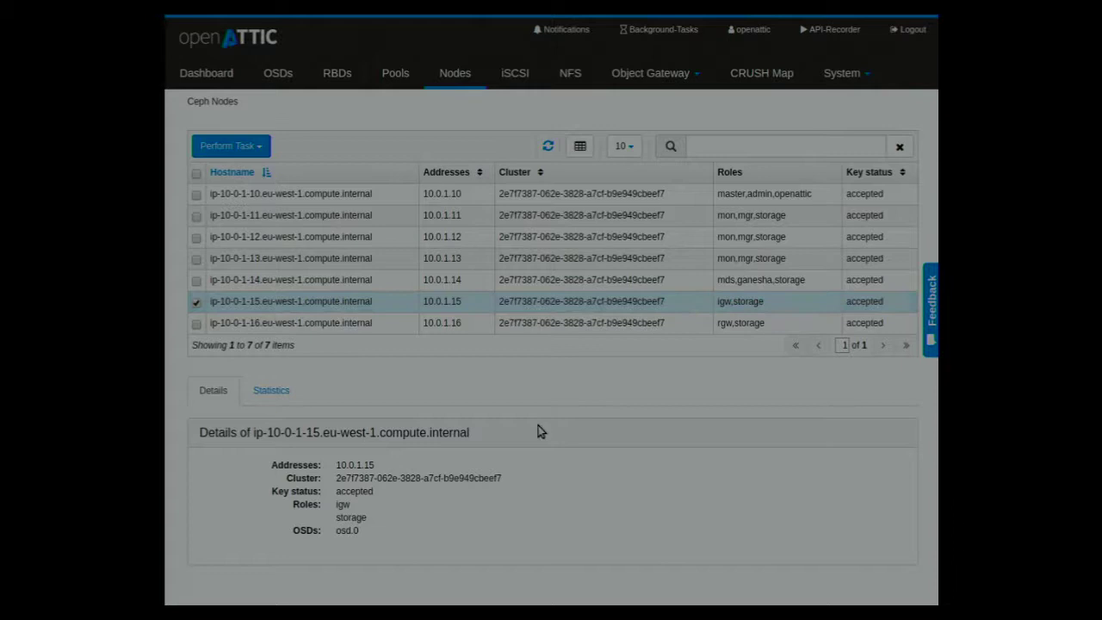
click(289, 403)
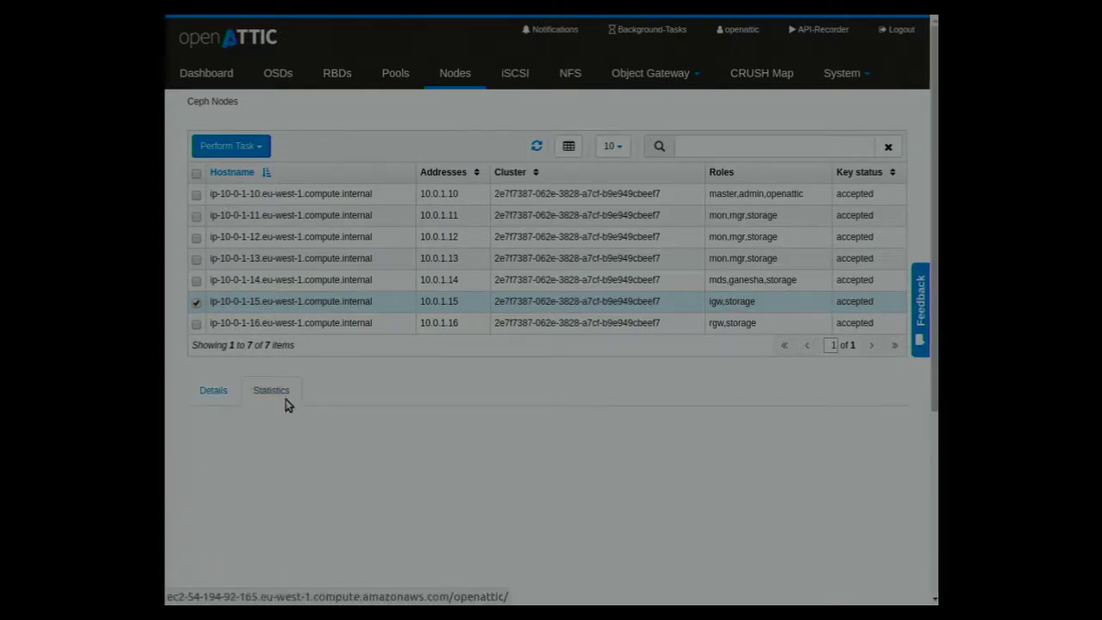
click(261, 148)
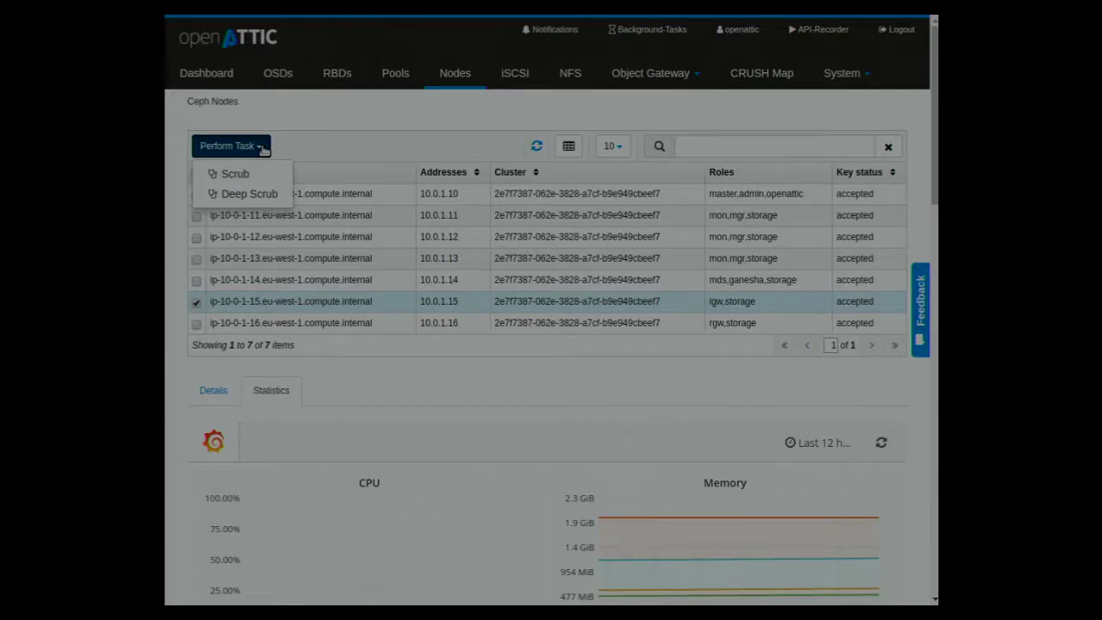
Step: Go to the iSCSI targets and look at the iSCSI service management dialog, leaving the service as it is
click(519, 73)
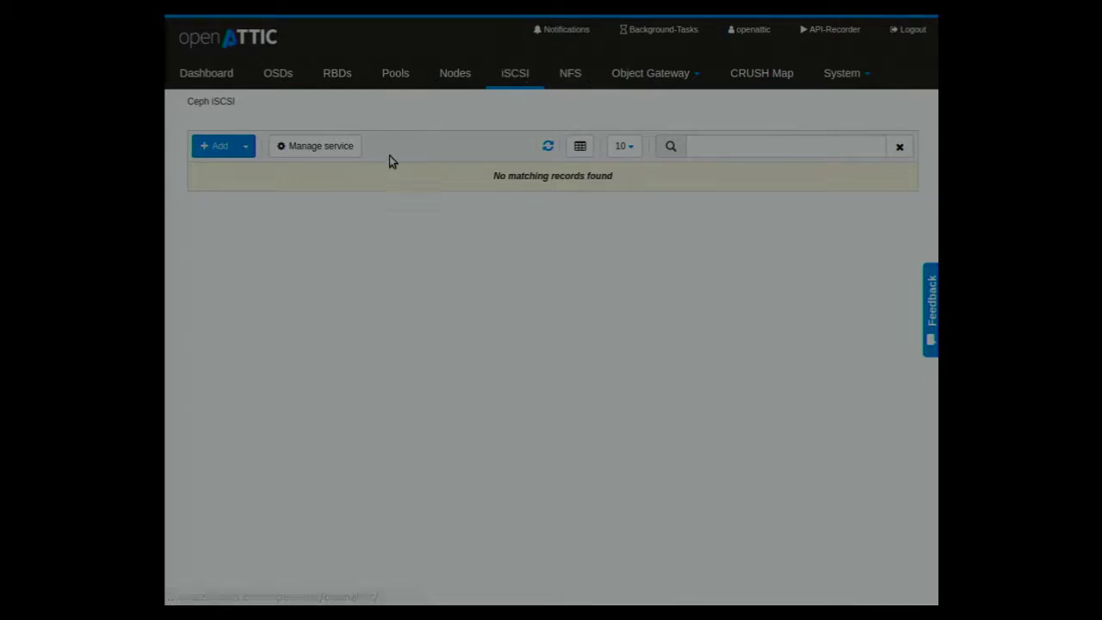
click(328, 148)
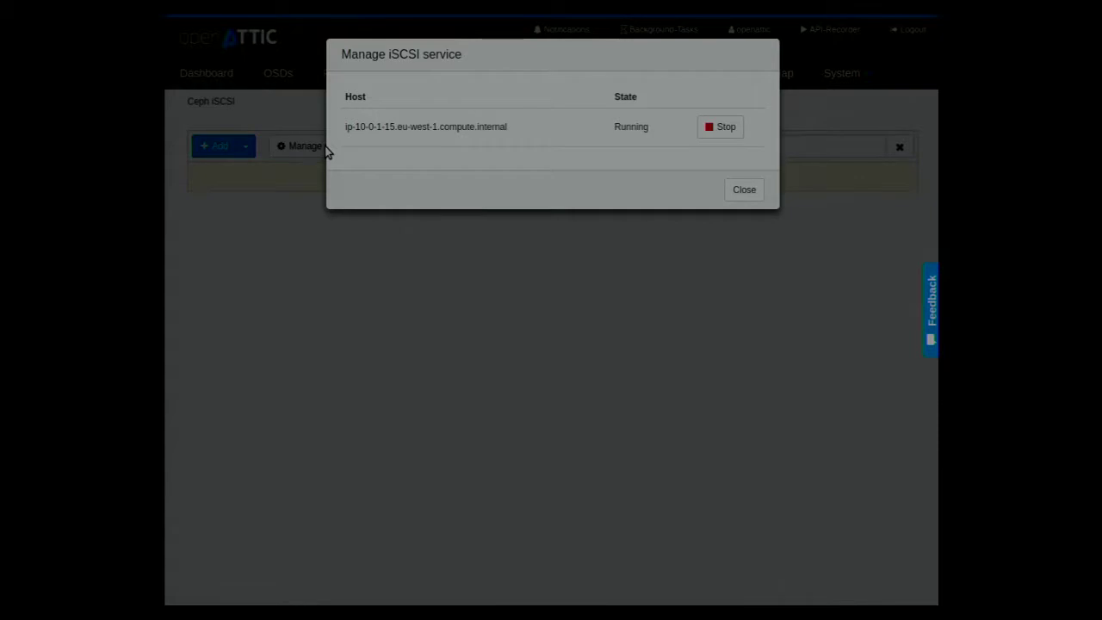
click(757, 195)
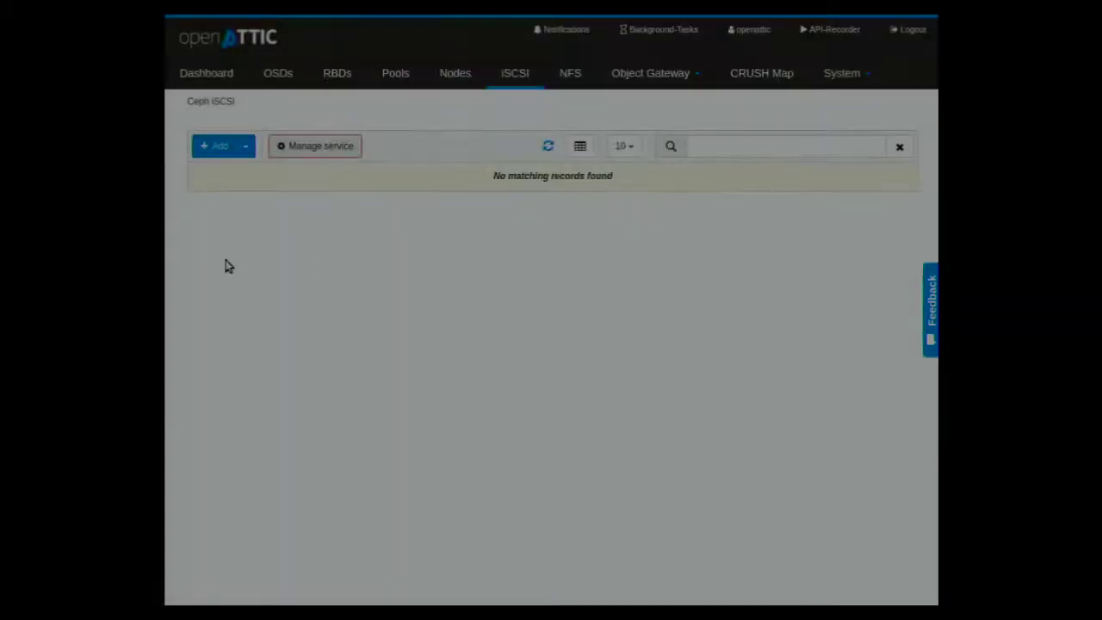
Step: Start a new iSCSI target with the 10.0.1.15 portal and the demo image from iscsi-images
click(219, 146)
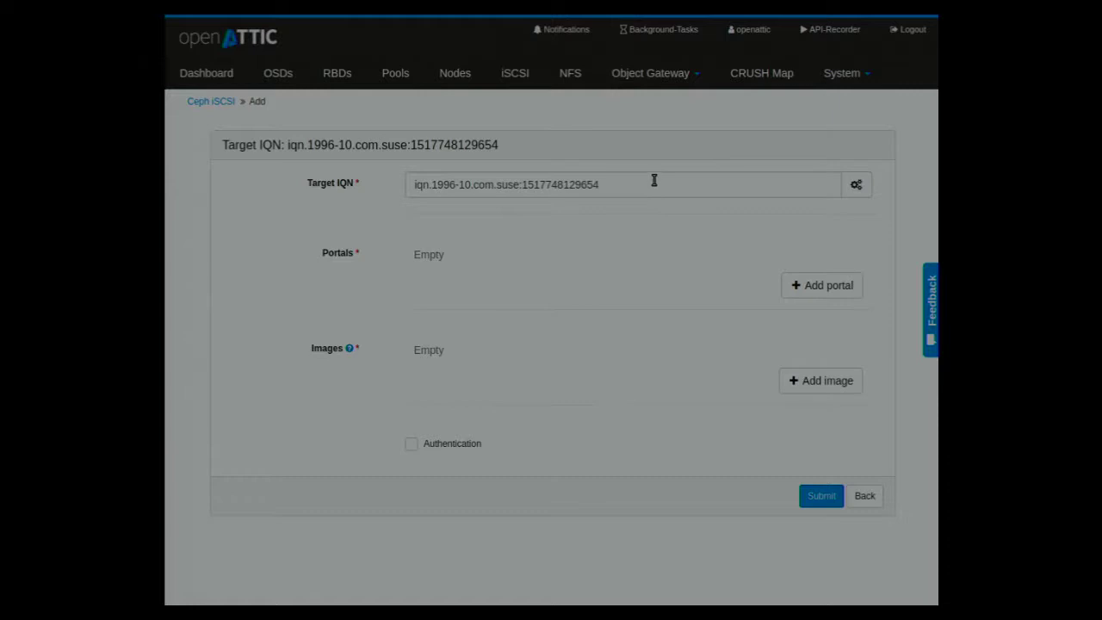
click(816, 285)
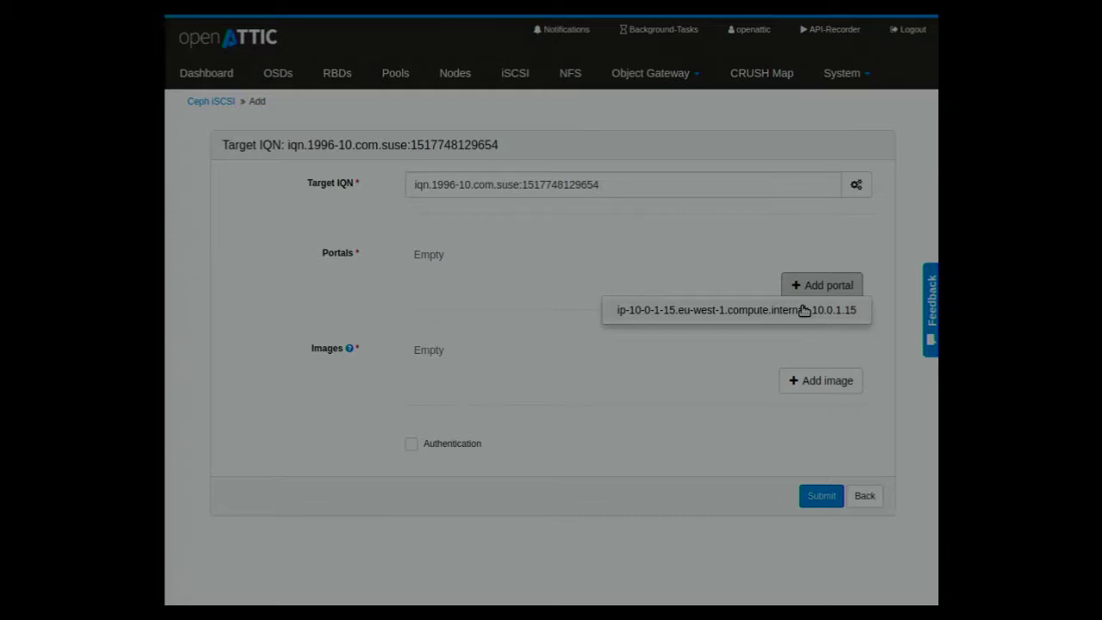
click(801, 310)
click(826, 388)
click(825, 413)
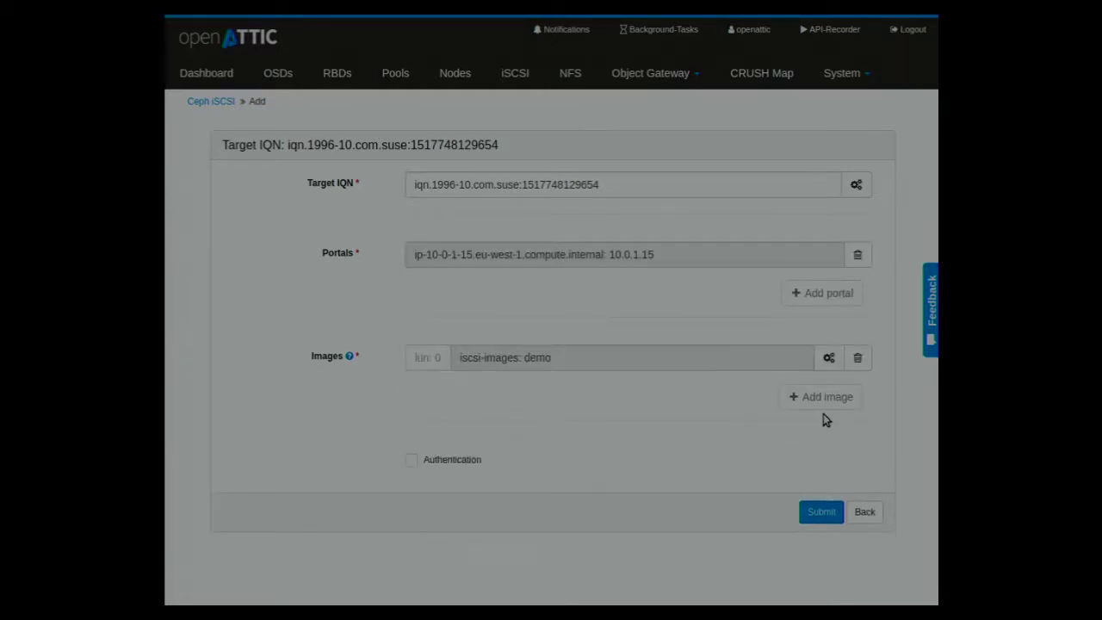
Step: Turn on authentication for the new iSCSI target and examine its user, initiator, mutual and discovery authentication options
click(463, 461)
drag(935, 167, 936, 326)
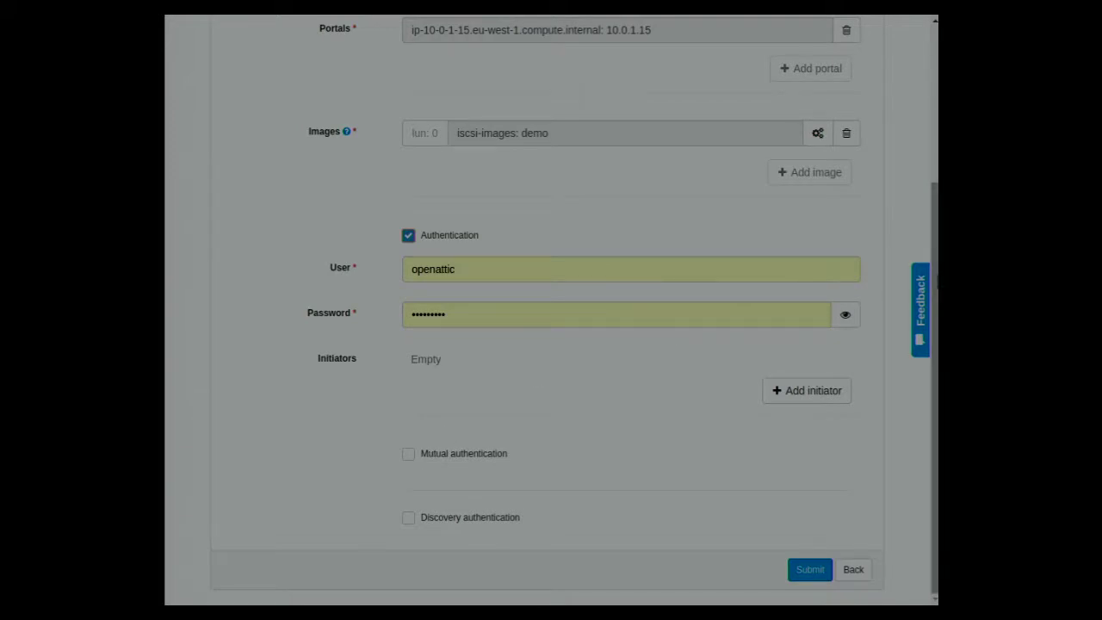
scroll(584, 89, up, 3)
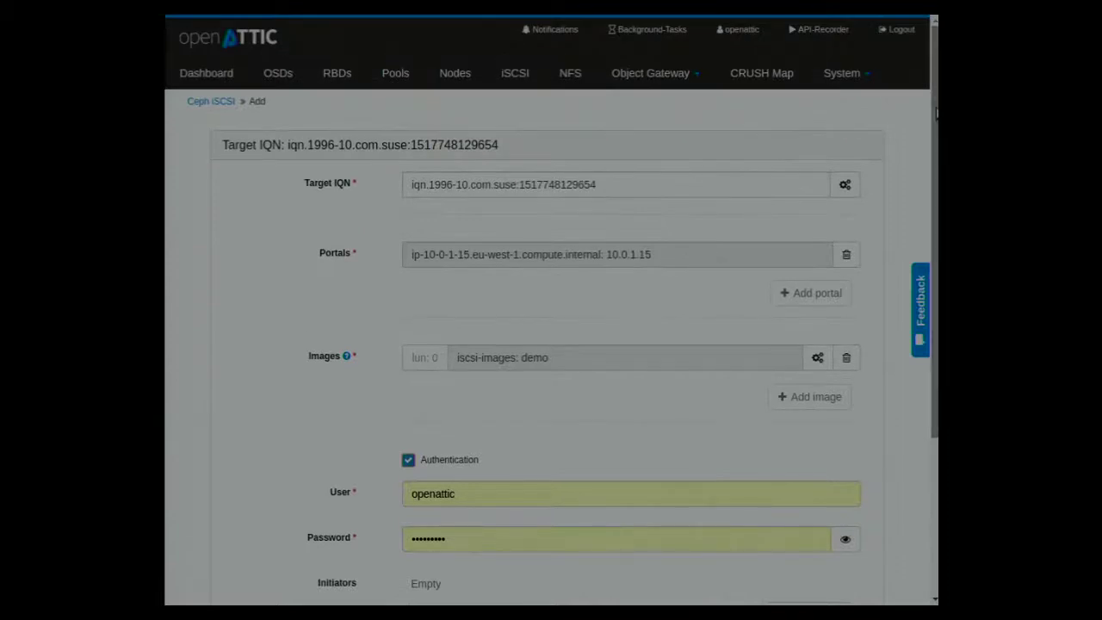
Step: Abandon the unsaved target, go to the NFS exports and view the CephFS export's details, highlighting its mount command
click(558, 78)
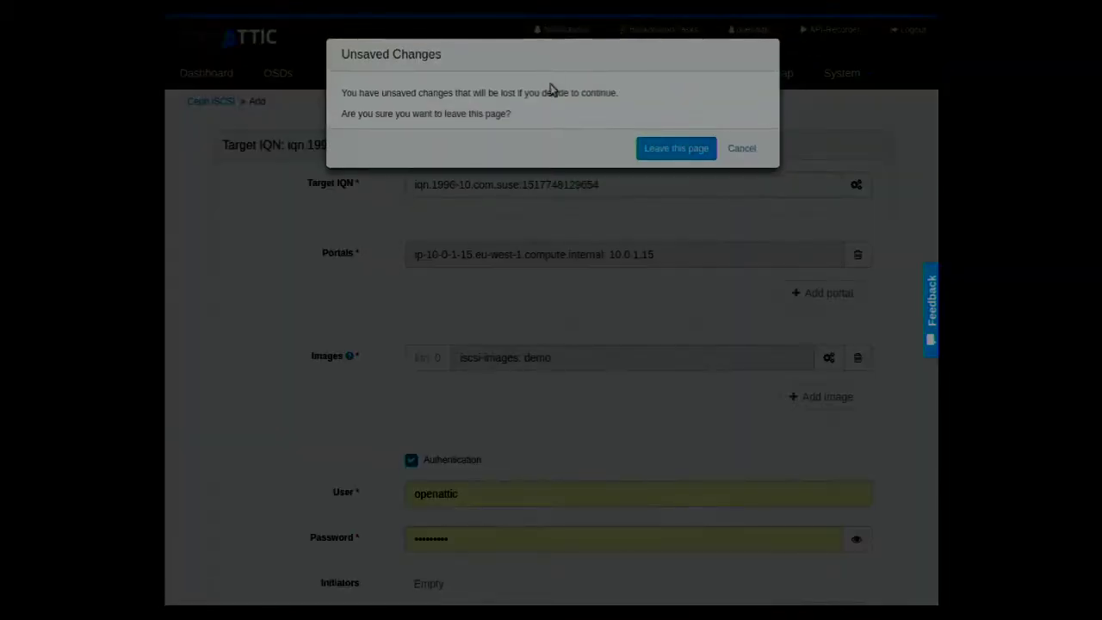
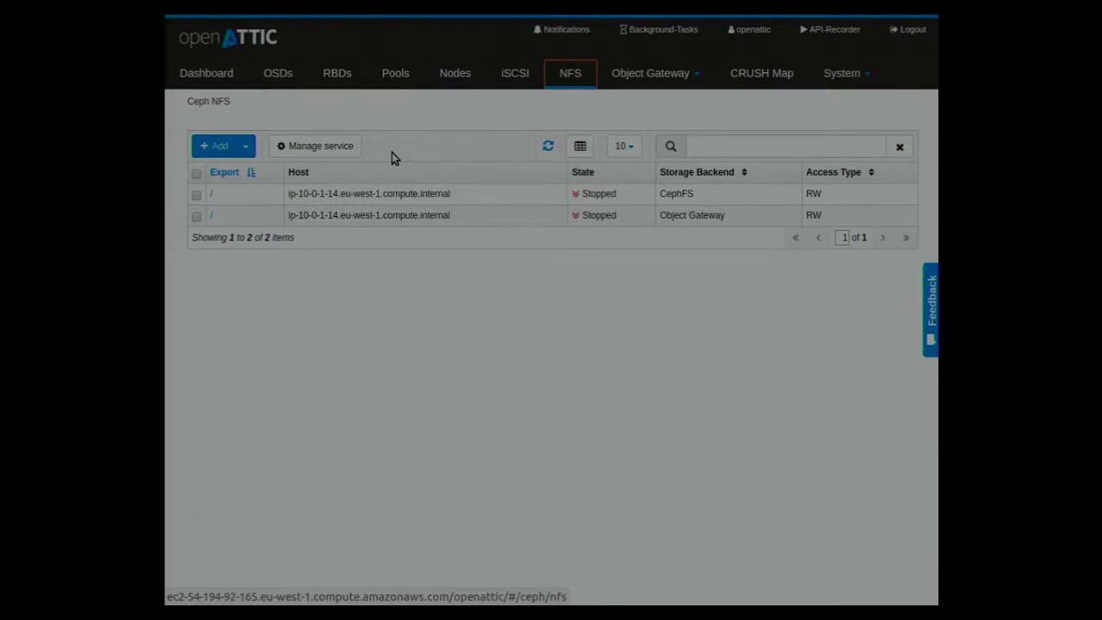
click(266, 198)
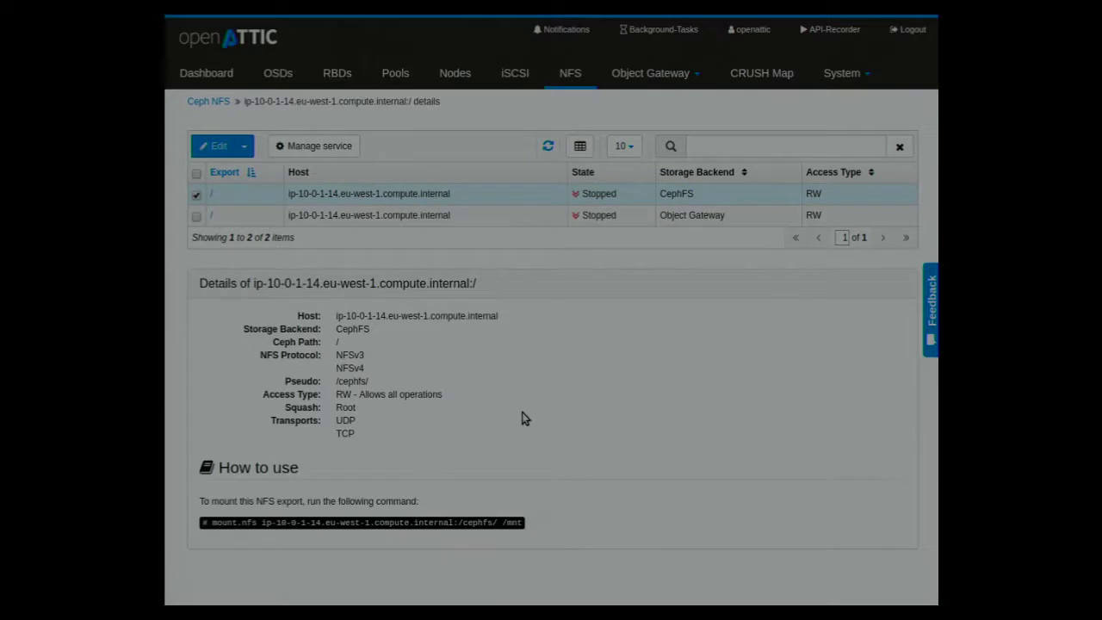
triple_click(323, 523)
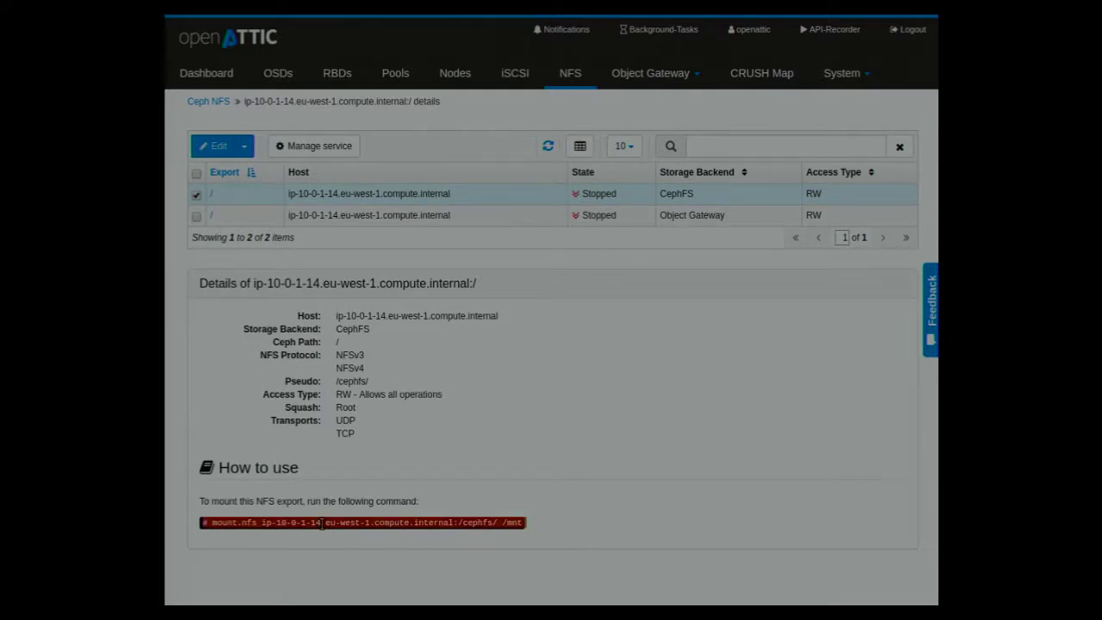
click(565, 421)
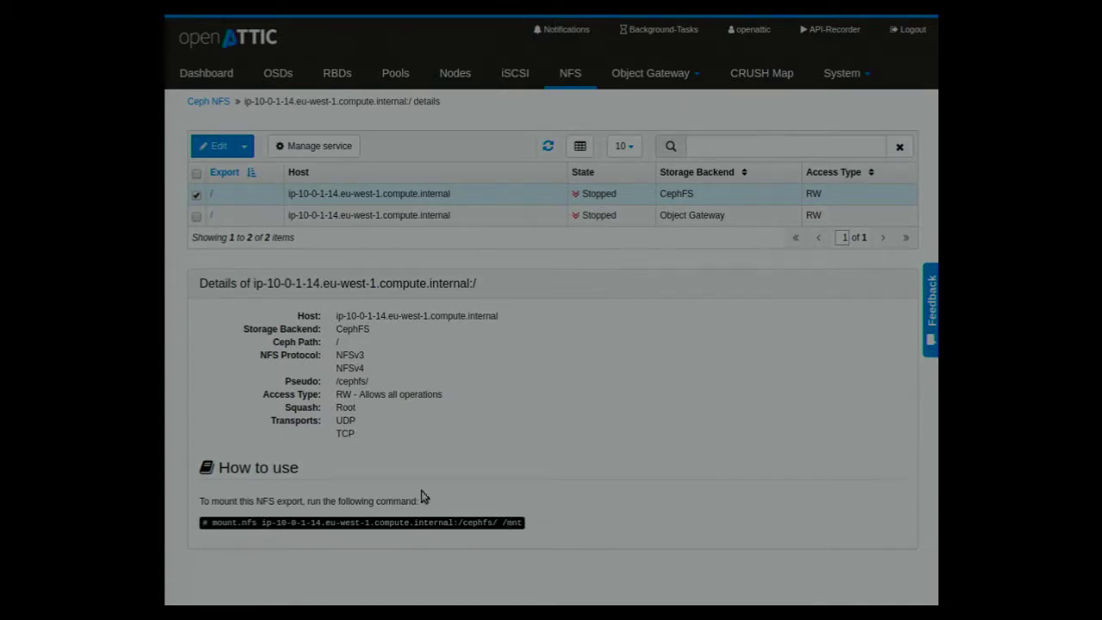
Step: Try to open the CephFS export for editing, and return to the list of NFS exports
click(218, 146)
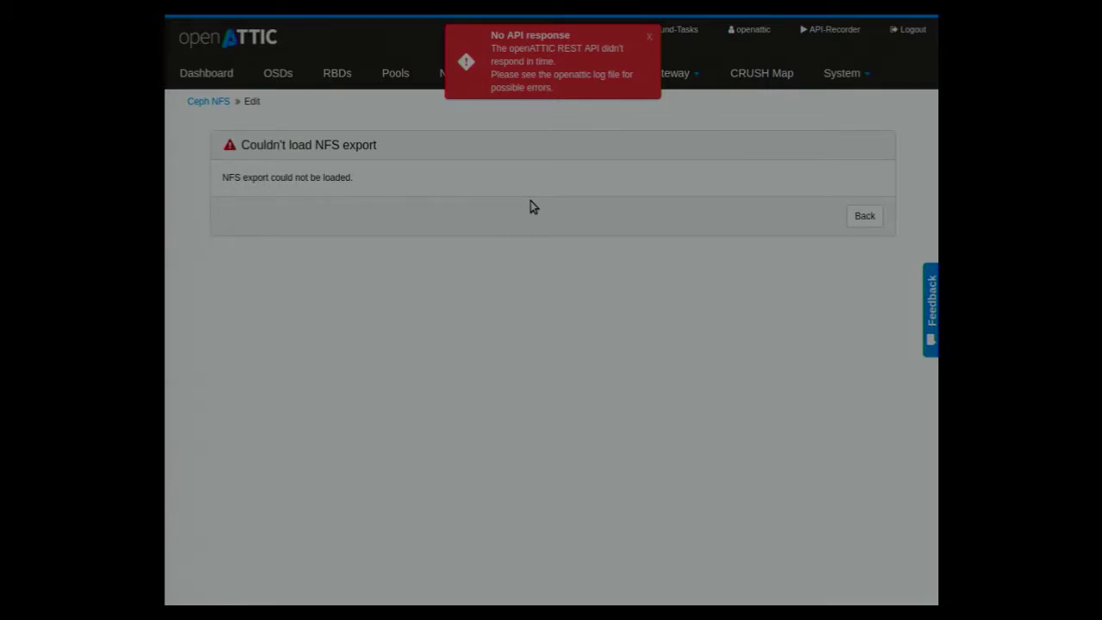
click(651, 37)
click(574, 74)
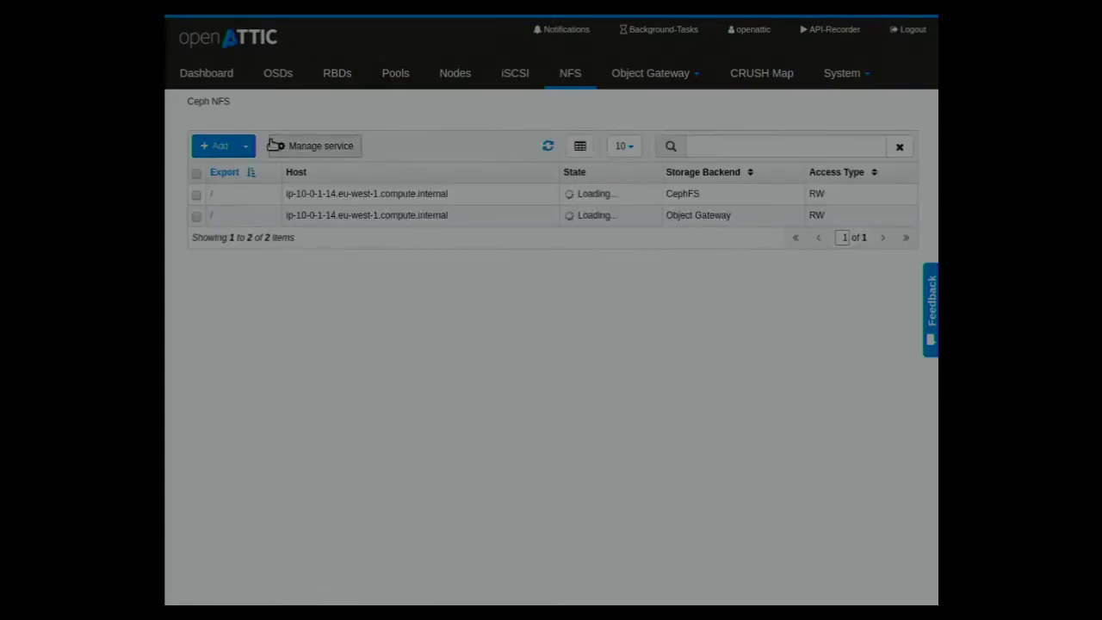
Step: Try to add an NFS export, switch to the Object Gateway users and view the admin user's details
click(207, 151)
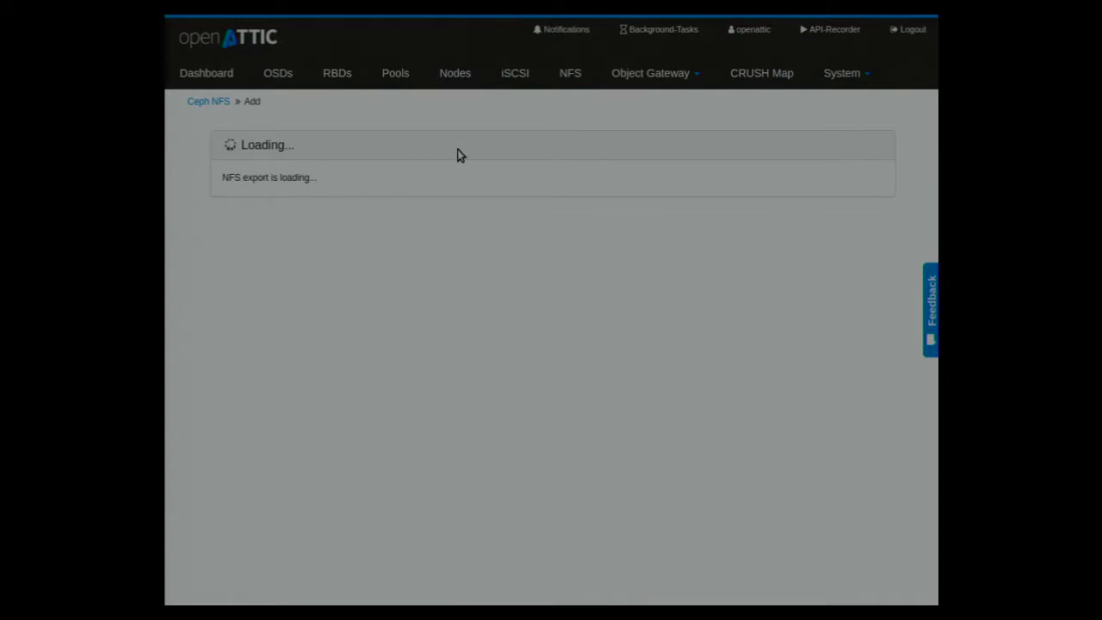
click(631, 77)
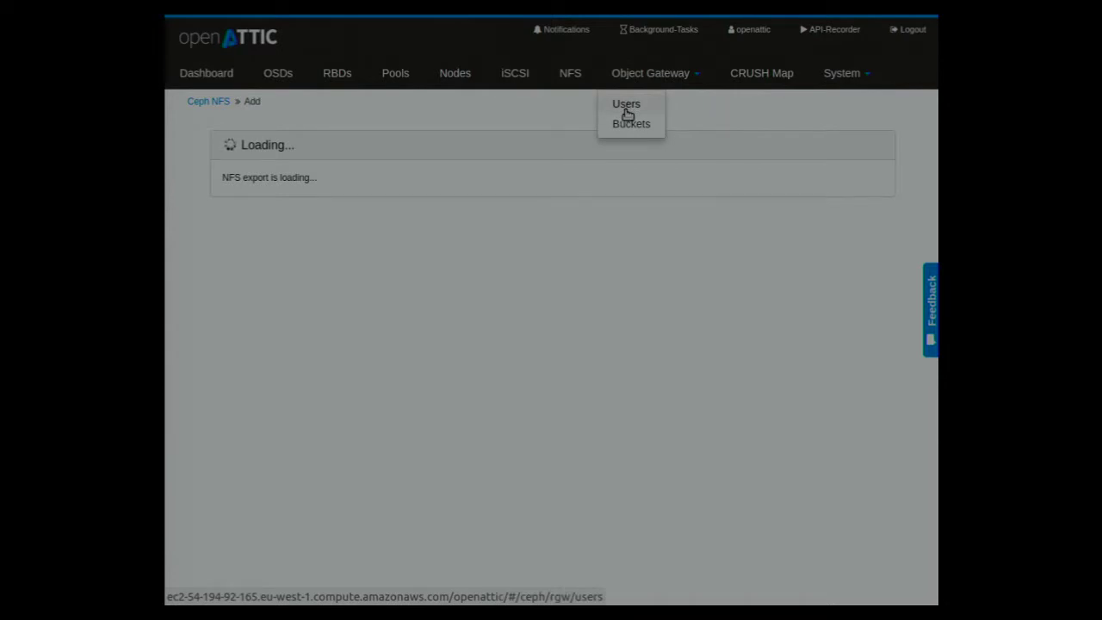
click(628, 115)
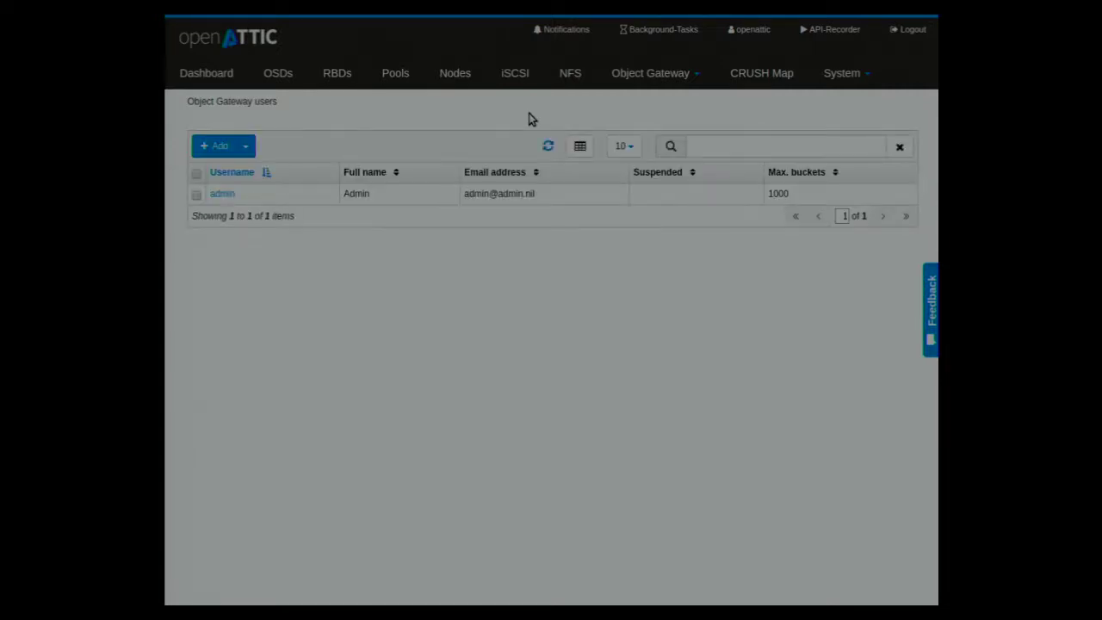
click(311, 201)
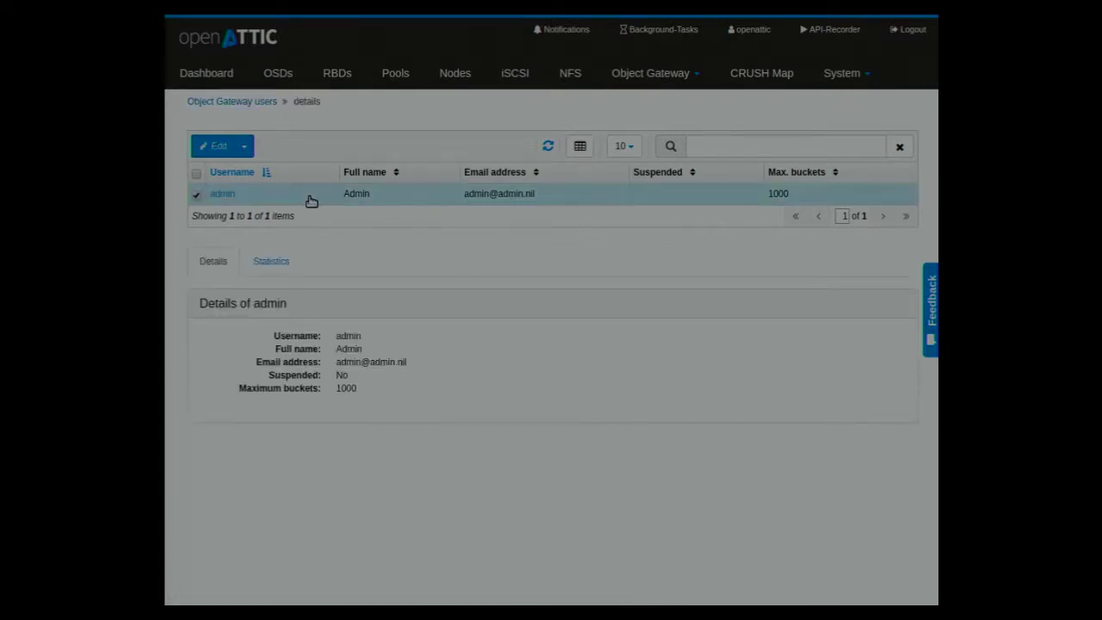
click(214, 264)
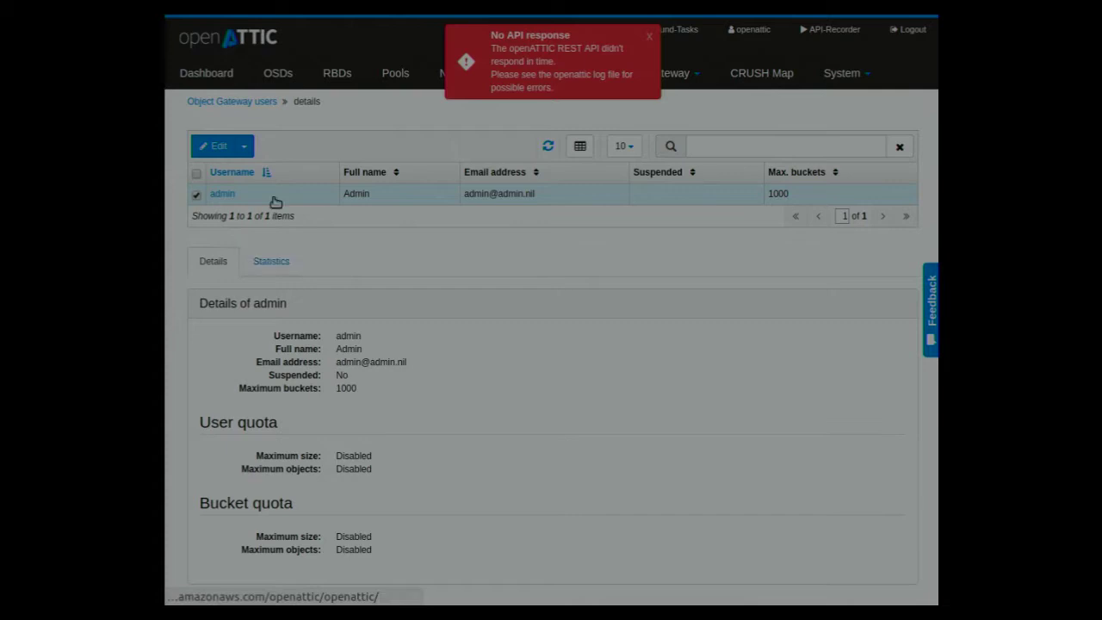
Step: Open the Object Gateway admin user for editing and examine its subuser, key, capability and quota options
click(221, 147)
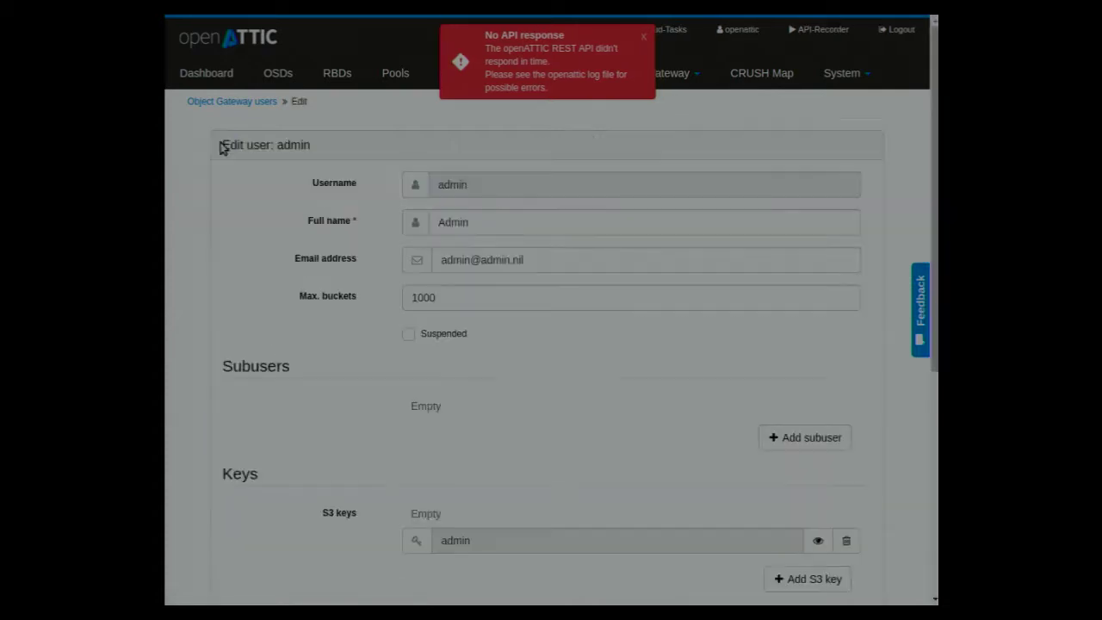
drag(937, 160, 909, 282)
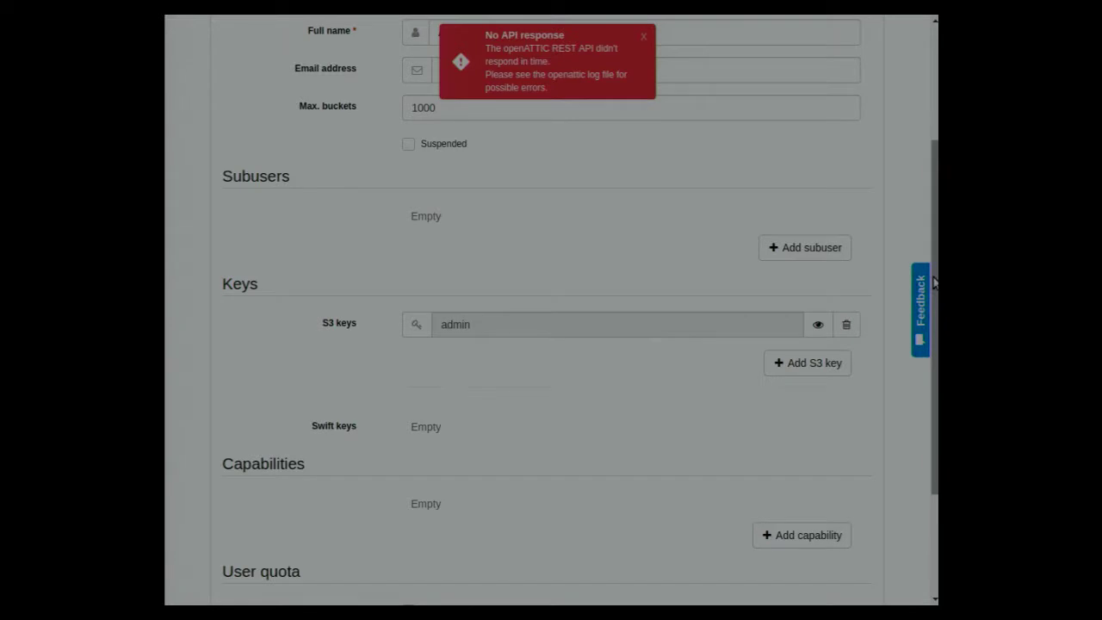
drag(935, 282, 934, 381)
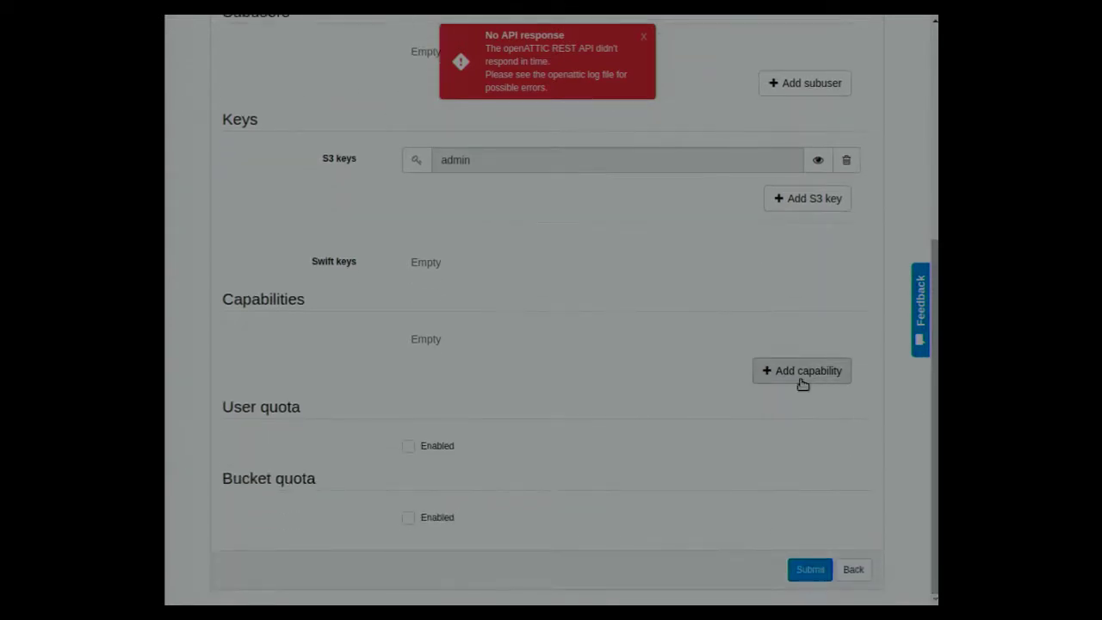
Step: Try out adding a capability of type users with read permission to the admin user, and cancel it
click(800, 379)
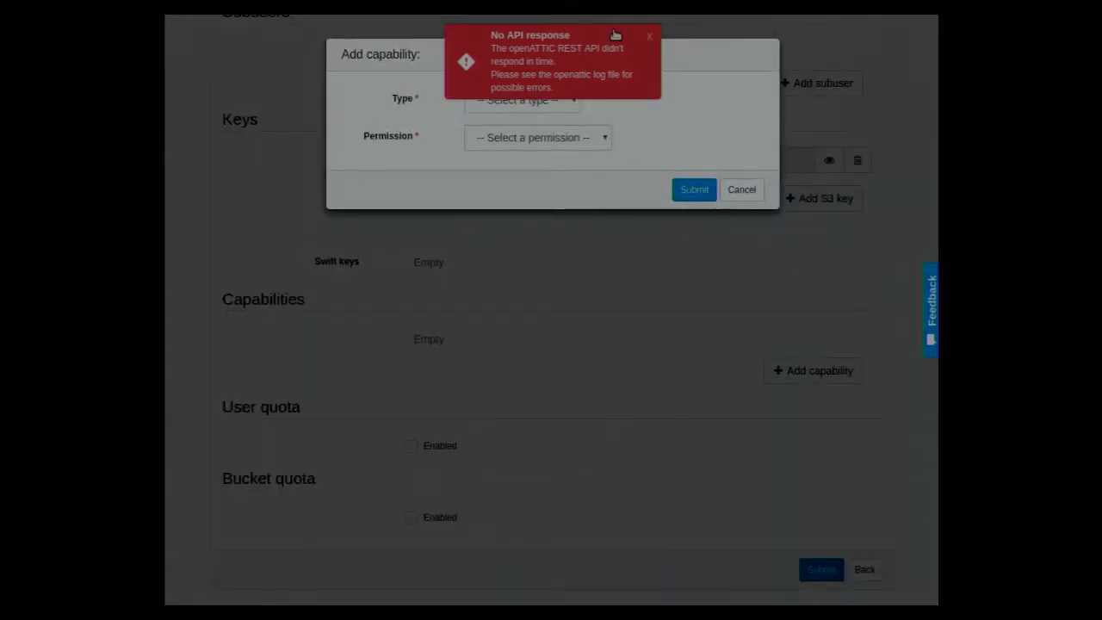
click(650, 39)
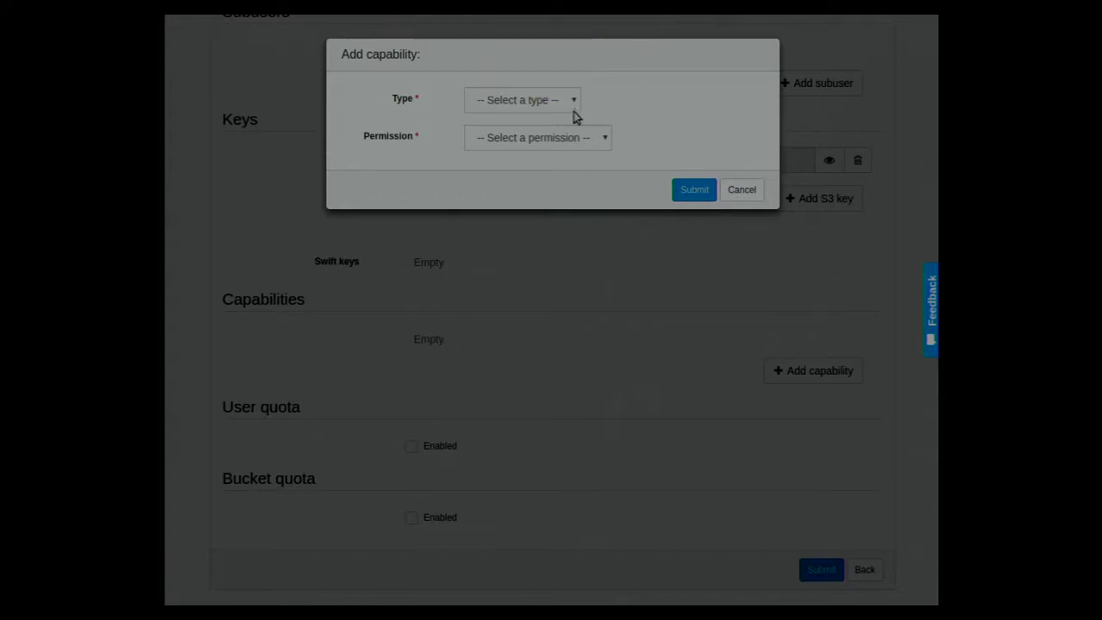
click(573, 102)
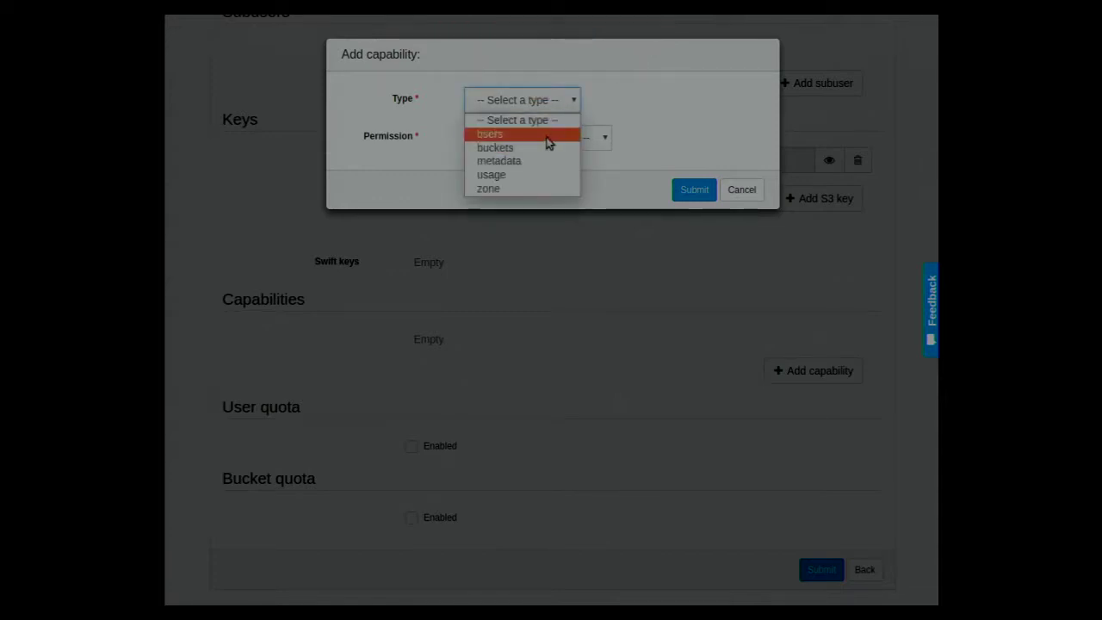
click(548, 134)
click(548, 139)
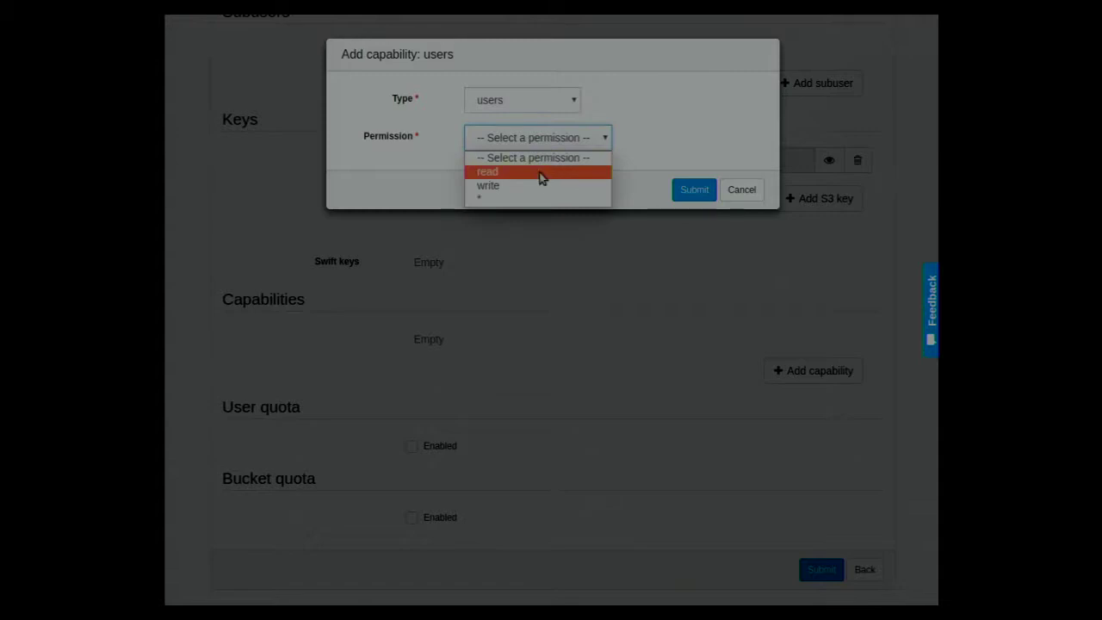
click(529, 173)
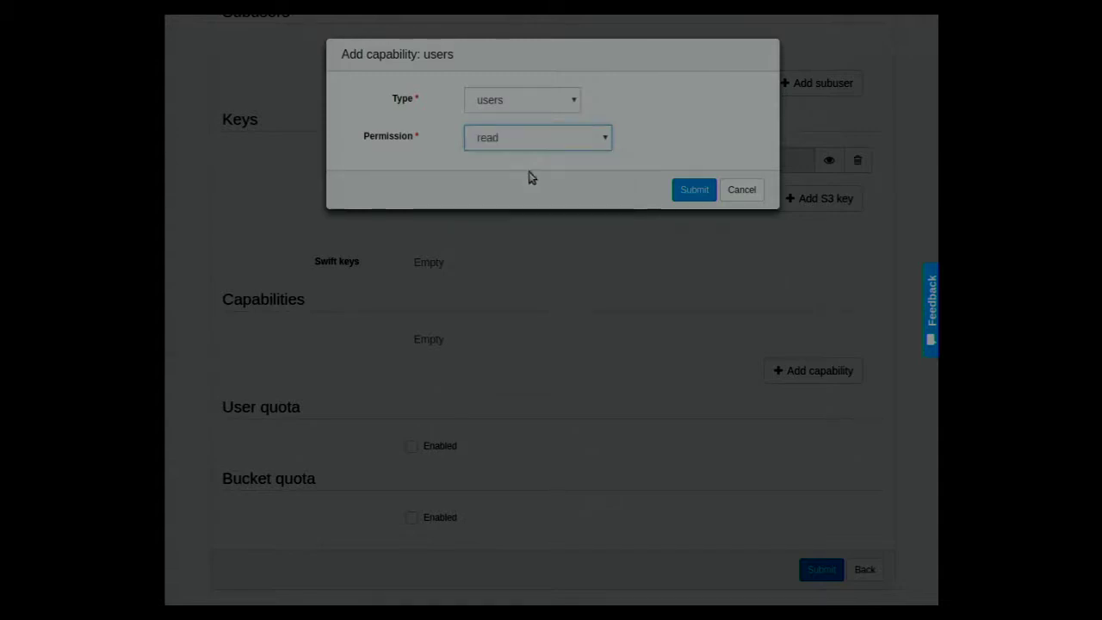
click(740, 189)
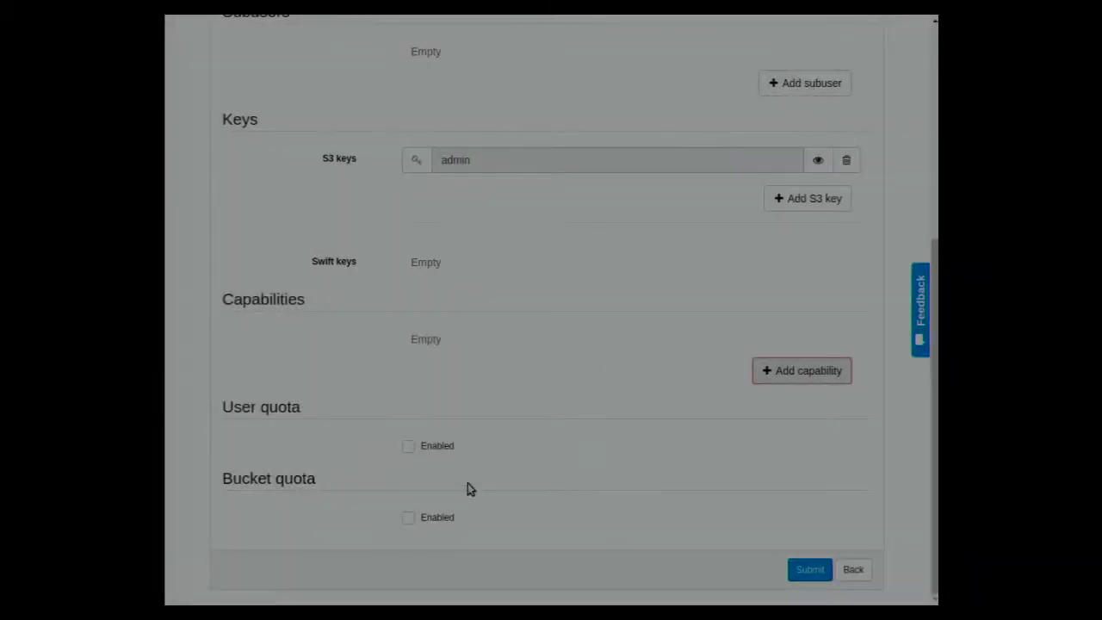
Step: Enable the user quota and the bucket quota for the admin user
click(408, 446)
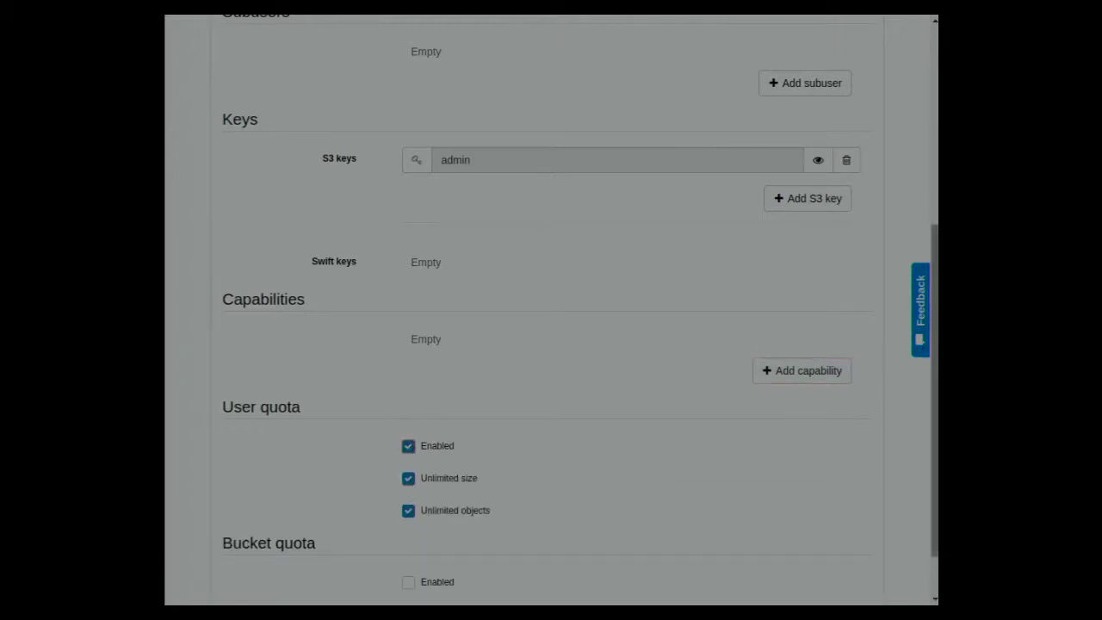
scroll(551, 310, down, 1)
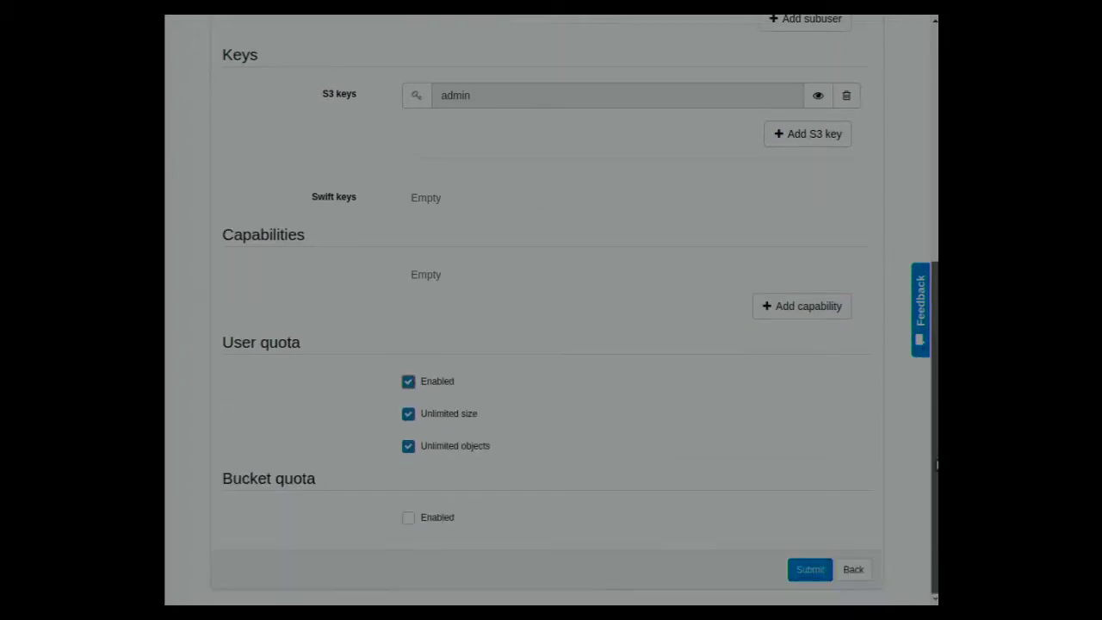
click(431, 521)
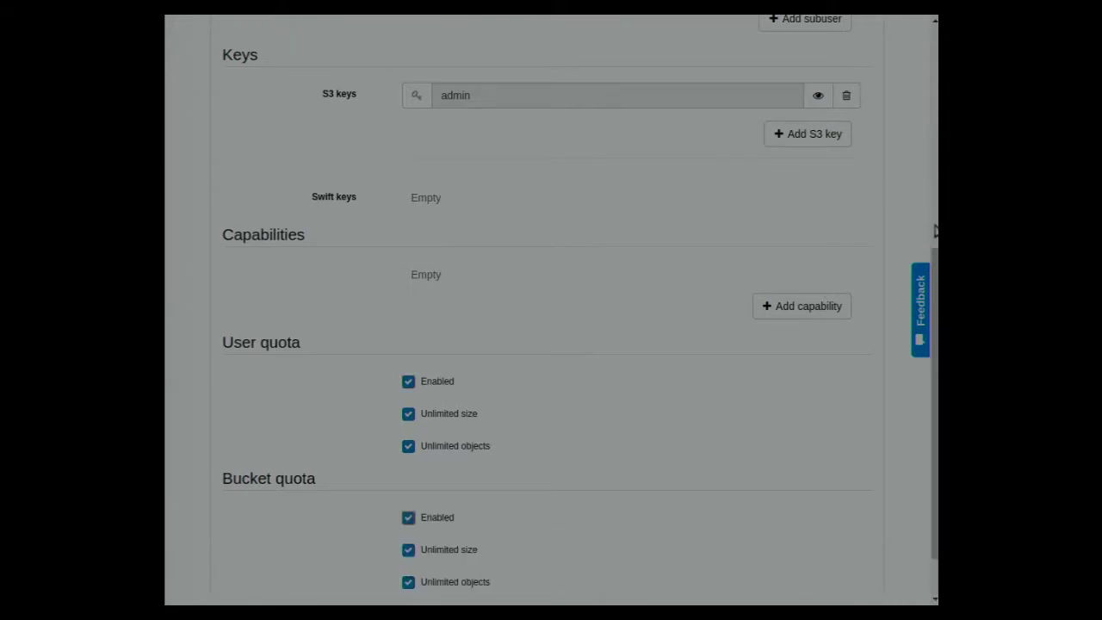
scroll(936, 230, down, 1)
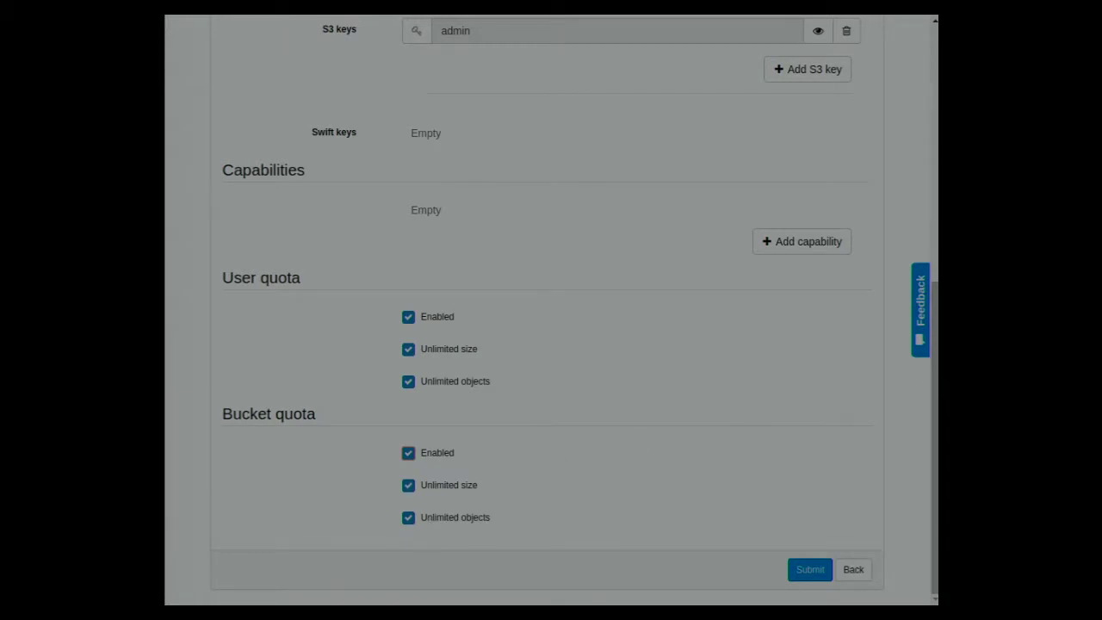
Step: Leave the admin user's form without saving and open the CRUSH map editor
click(933, 41)
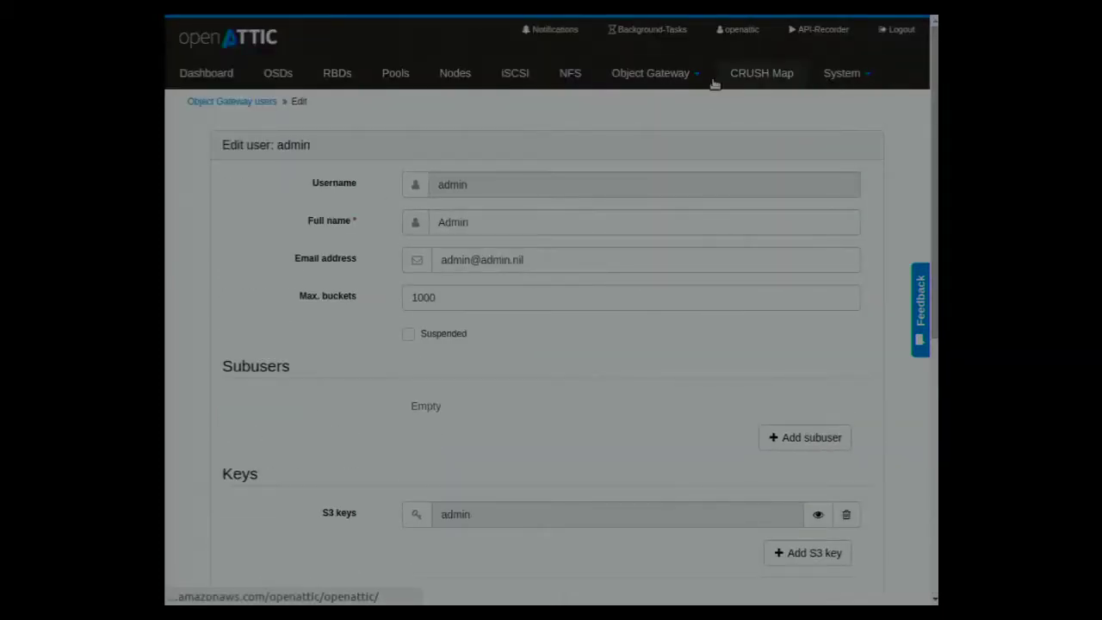
click(757, 72)
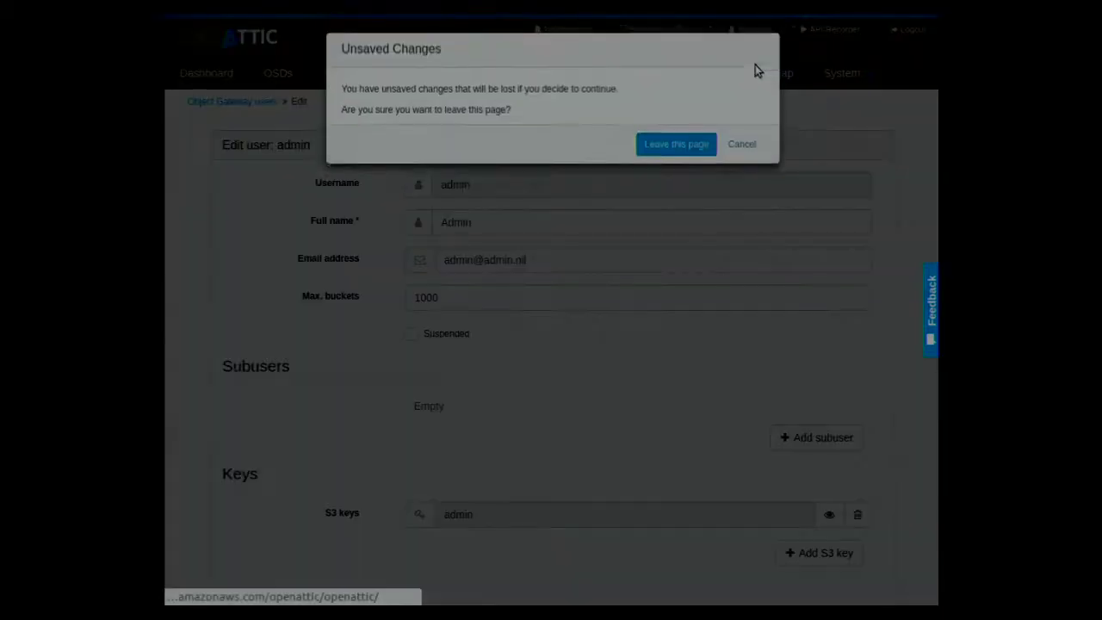
click(677, 149)
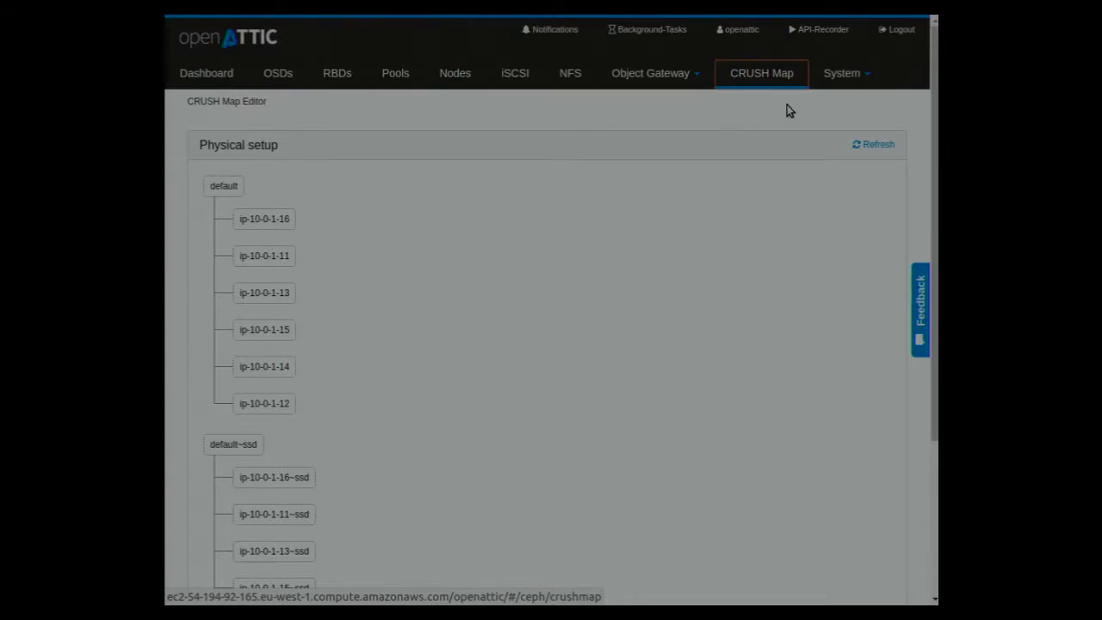
Step: Open the system settings and examine the DeepSea / Salt REST API, Object Gateway, Grafana and Ceph cluster connection settings
click(842, 76)
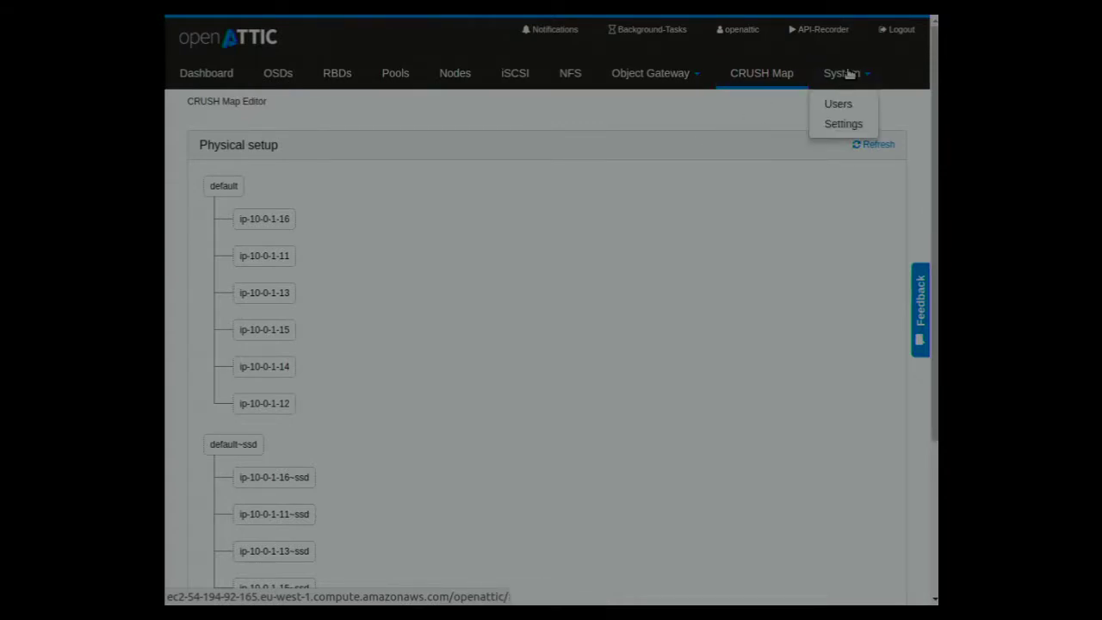
click(844, 123)
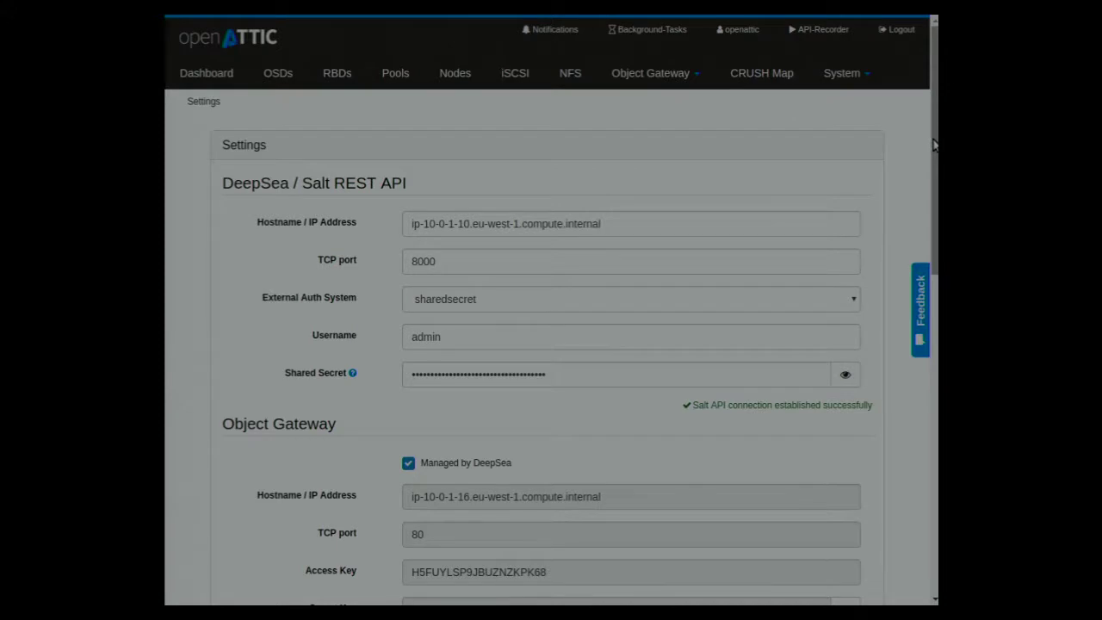
drag(933, 145, 915, 199)
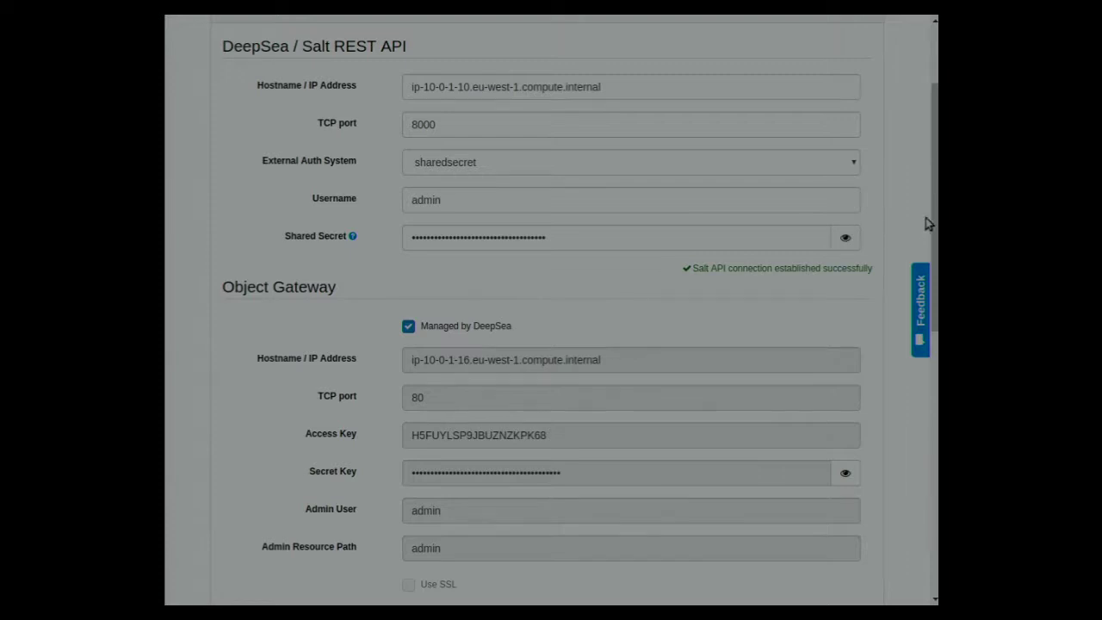
drag(936, 222, 937, 422)
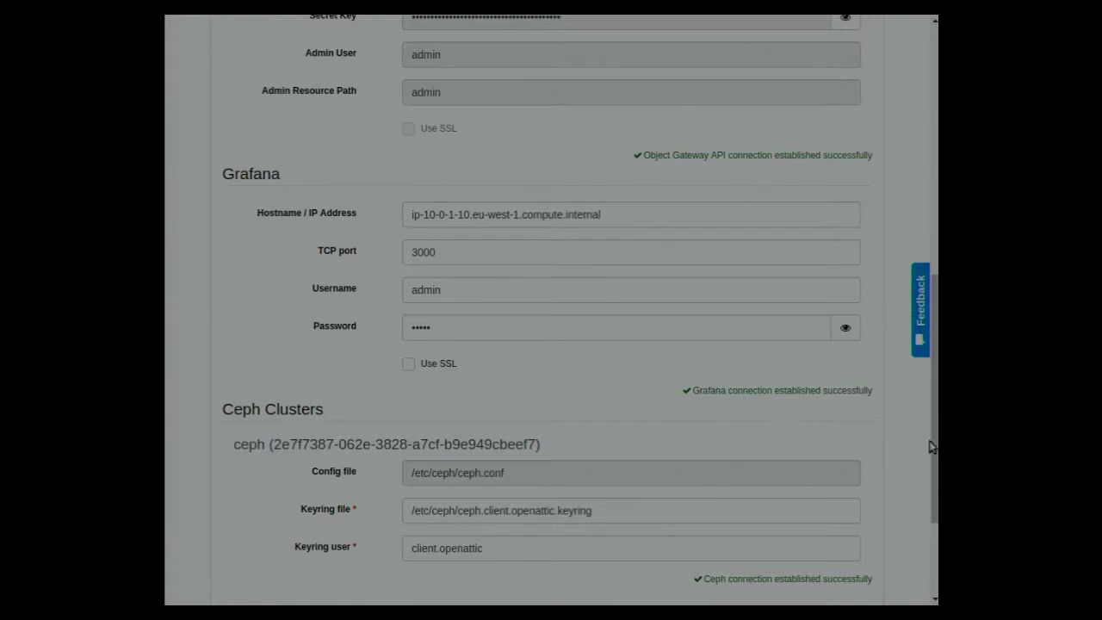
drag(931, 447, 925, 520)
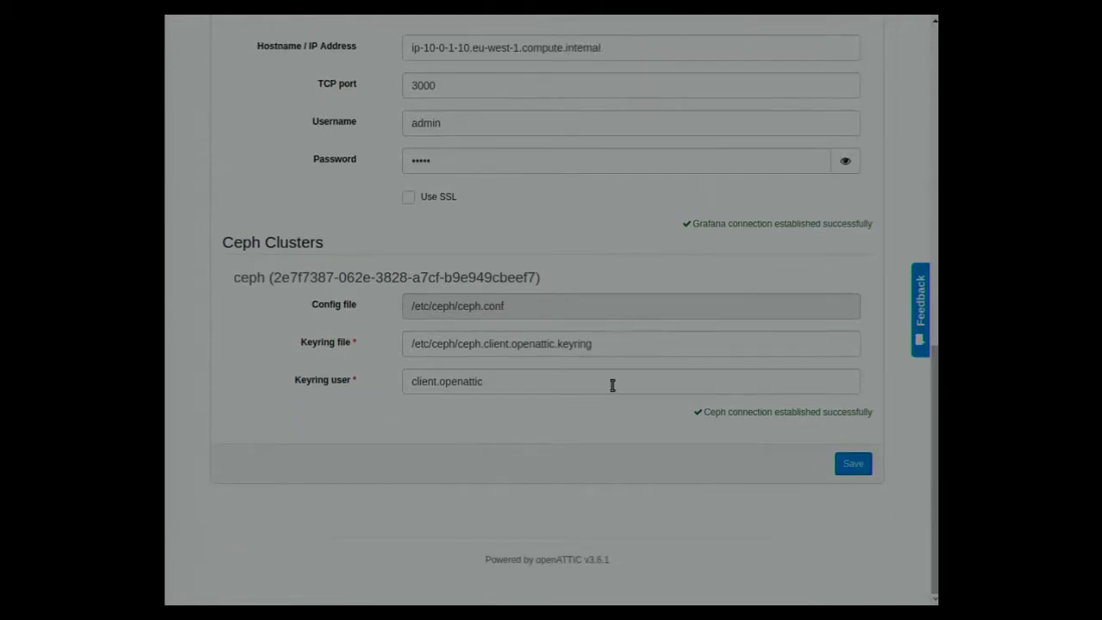
click(646, 343)
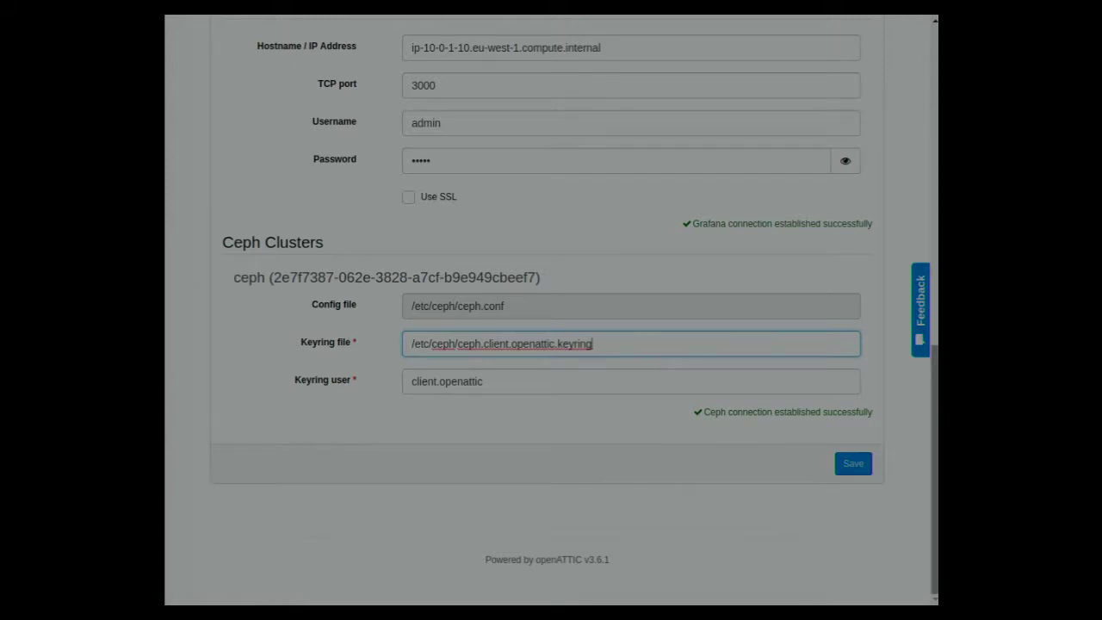
drag(935, 362, 936, 34)
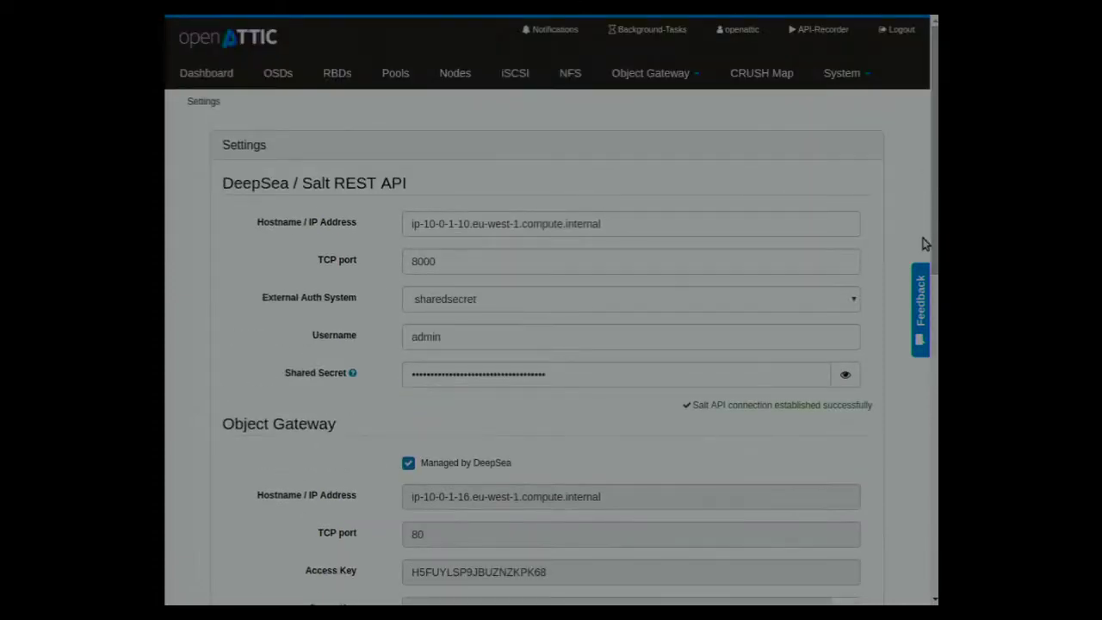
Step: View the feedback information with its bug report and get-involved options, and close it
click(923, 274)
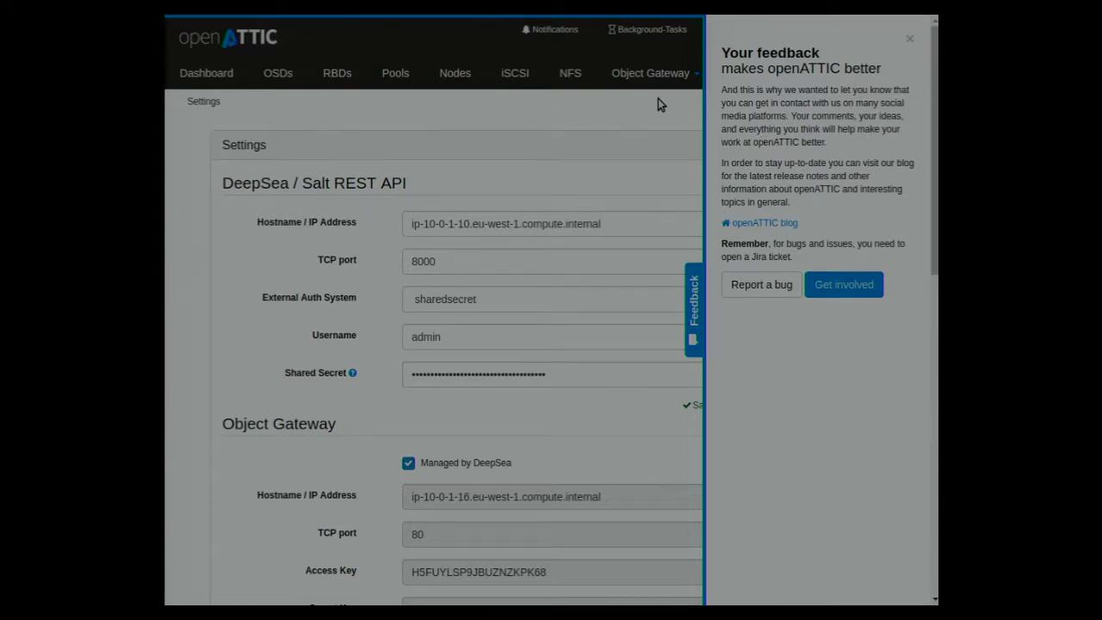
click(912, 41)
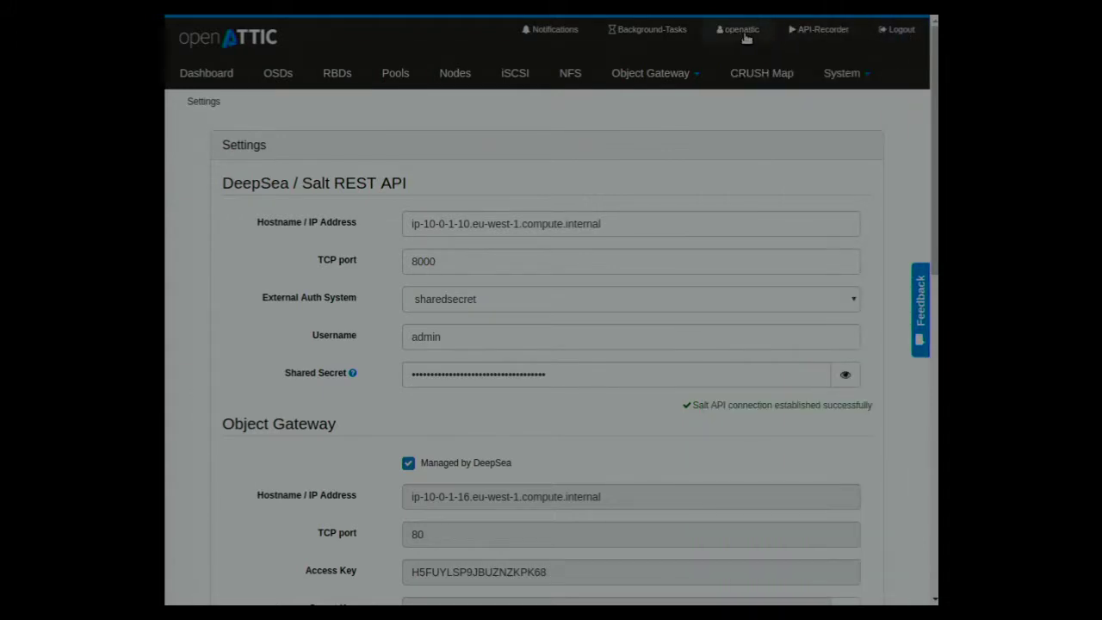
Step: Start recording API calls and begin adding a new RBD to the Ceph cluster
click(793, 40)
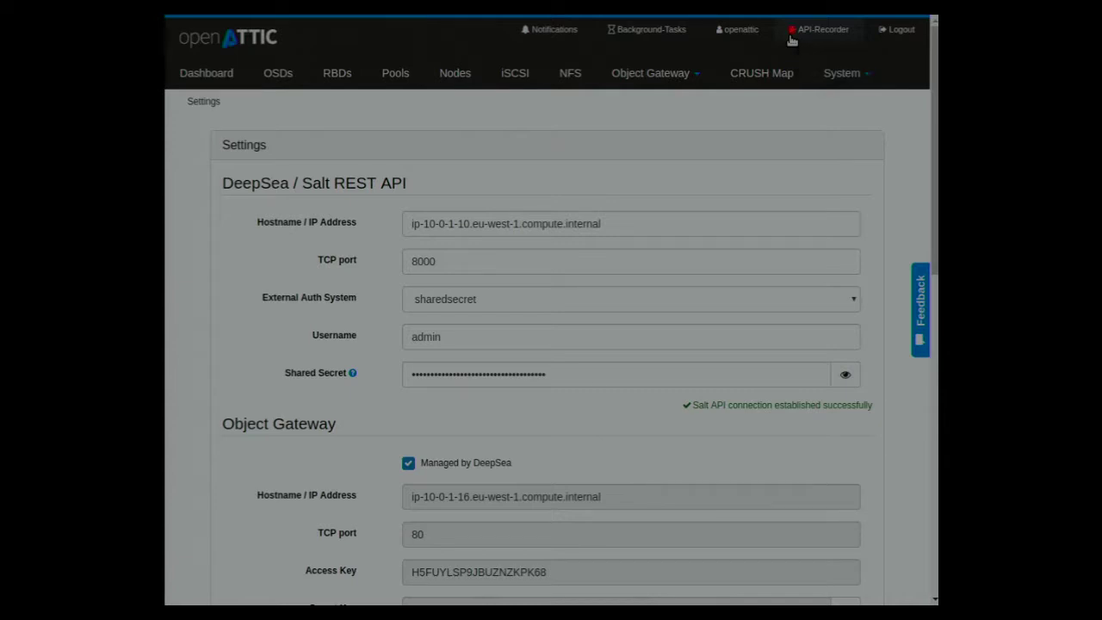
click(340, 81)
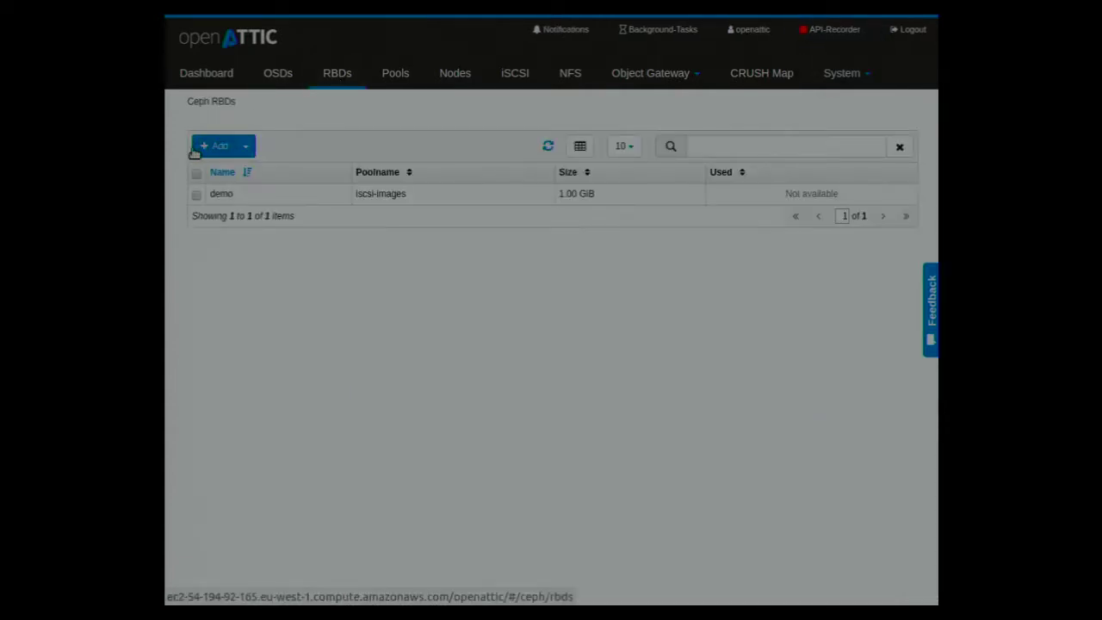
click(226, 148)
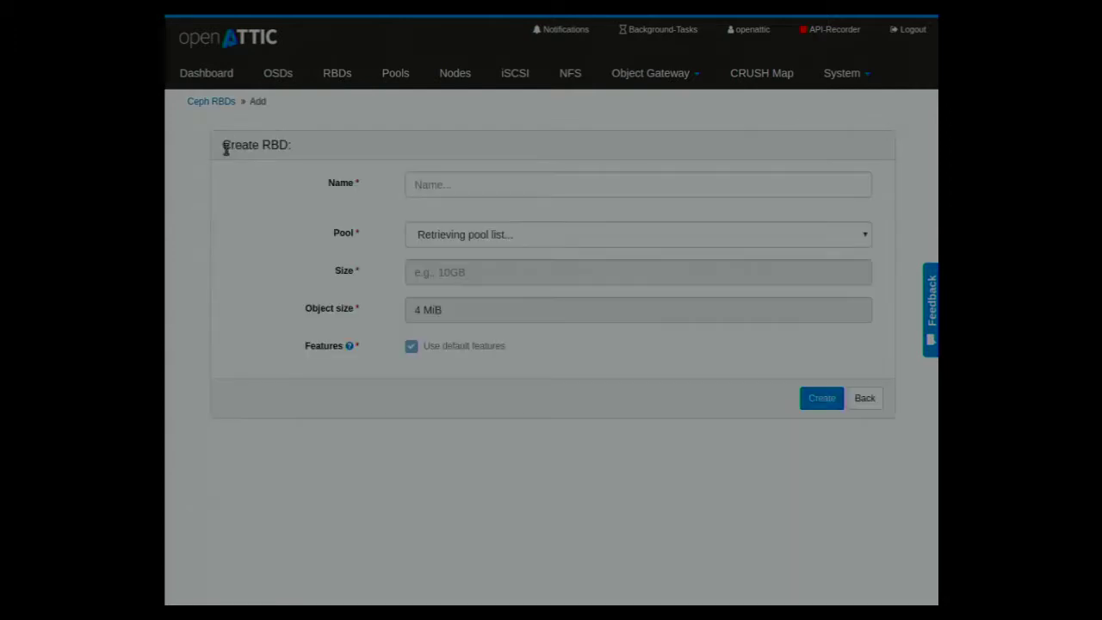
Step: Name the new RBD testrbd and select iscsi-images as its pool
click(524, 190)
text(testrd)
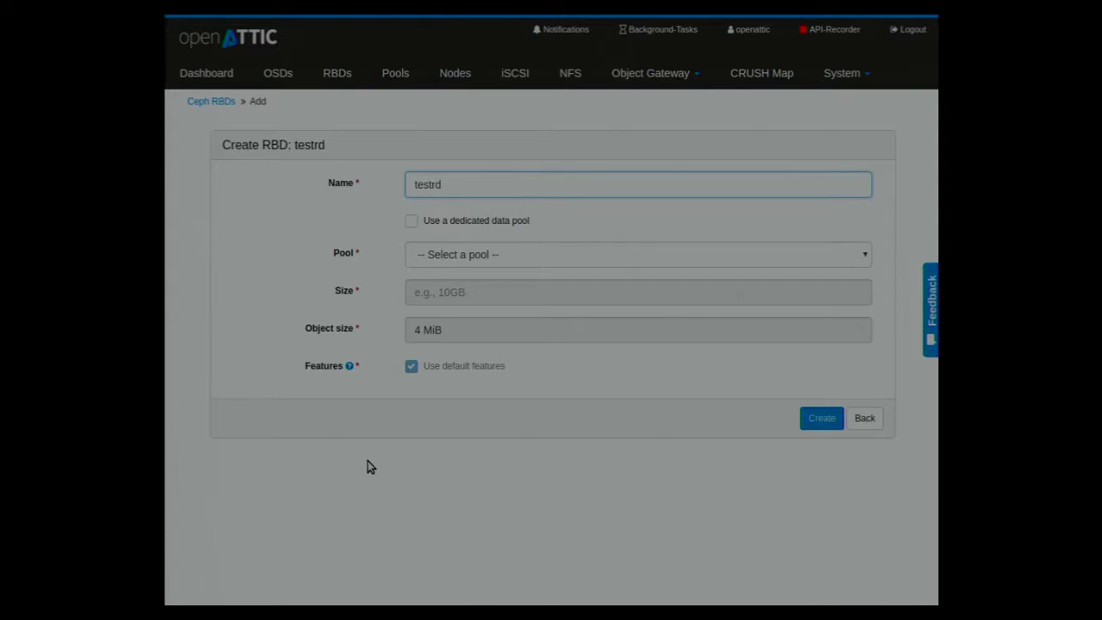
key(BackSpace)
text(bd)
click(473, 254)
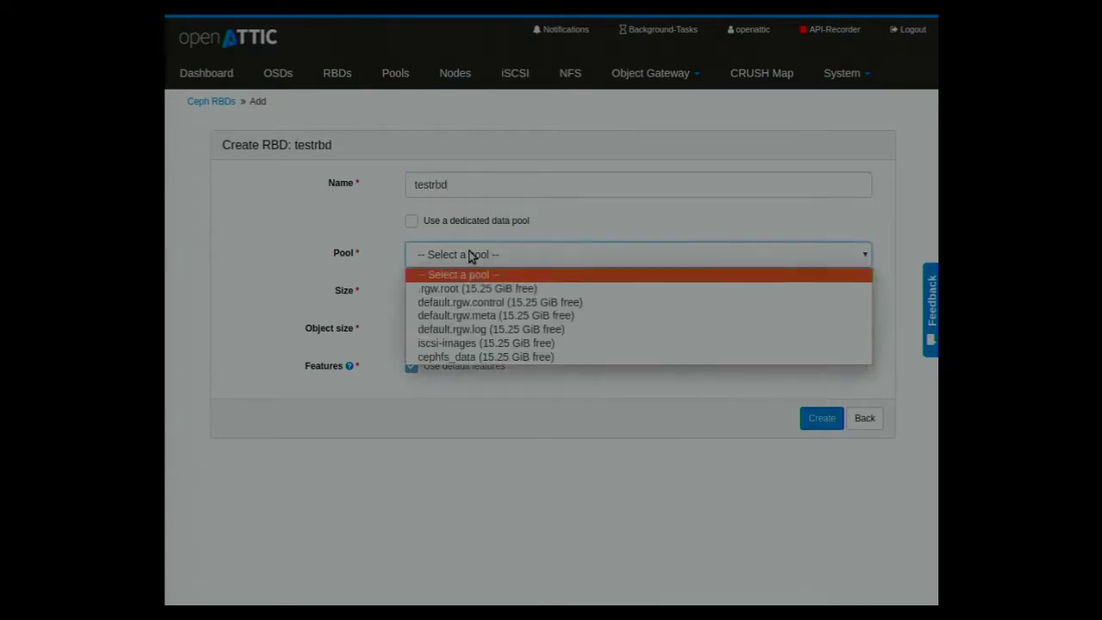
click(483, 344)
Step: Set the size of the testrbd image to 1G and create it with the default features
click(485, 323)
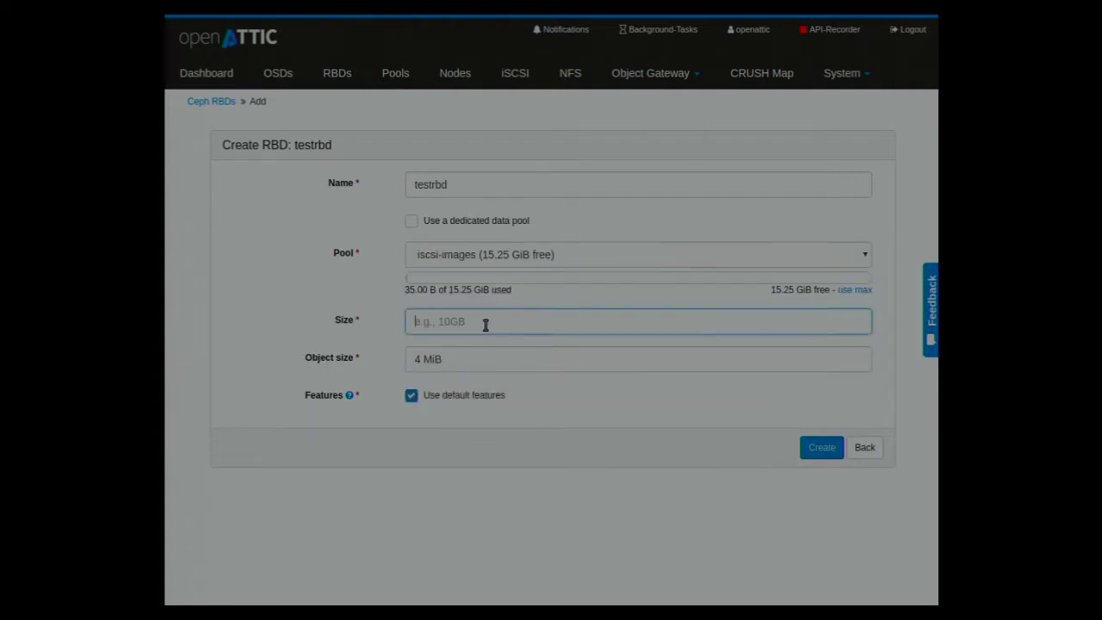
text(10)
key(BackSpace)
key(BackSpace)
text(5)
key(BackSpace)
text(1G)
click(825, 449)
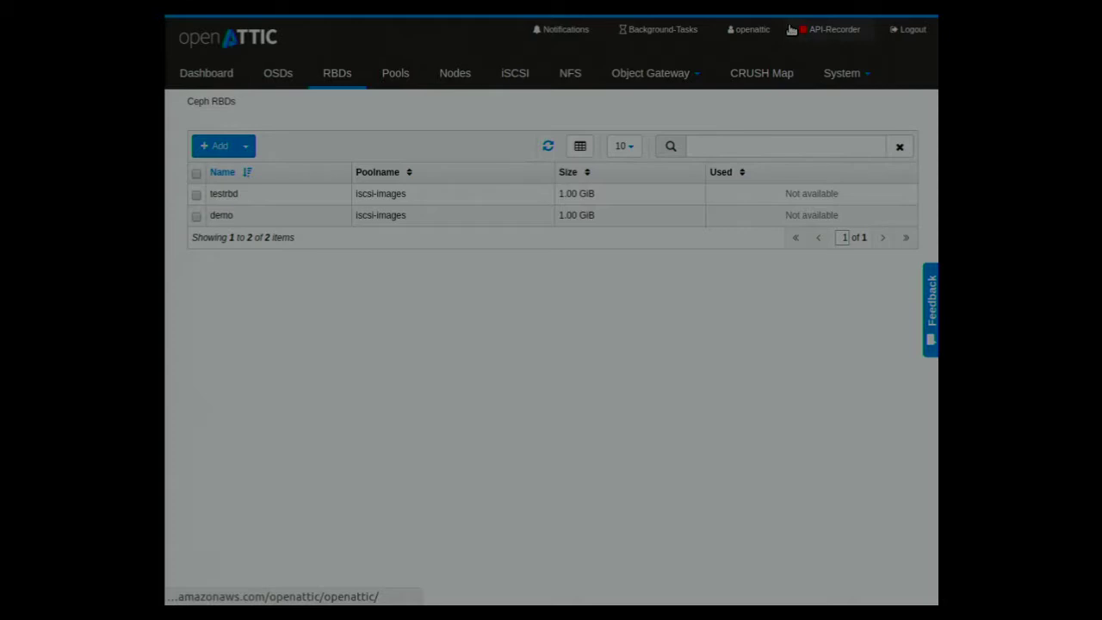
Step: Stop the API recording, examine the generated Python script for the RBD creation, and close it
click(823, 30)
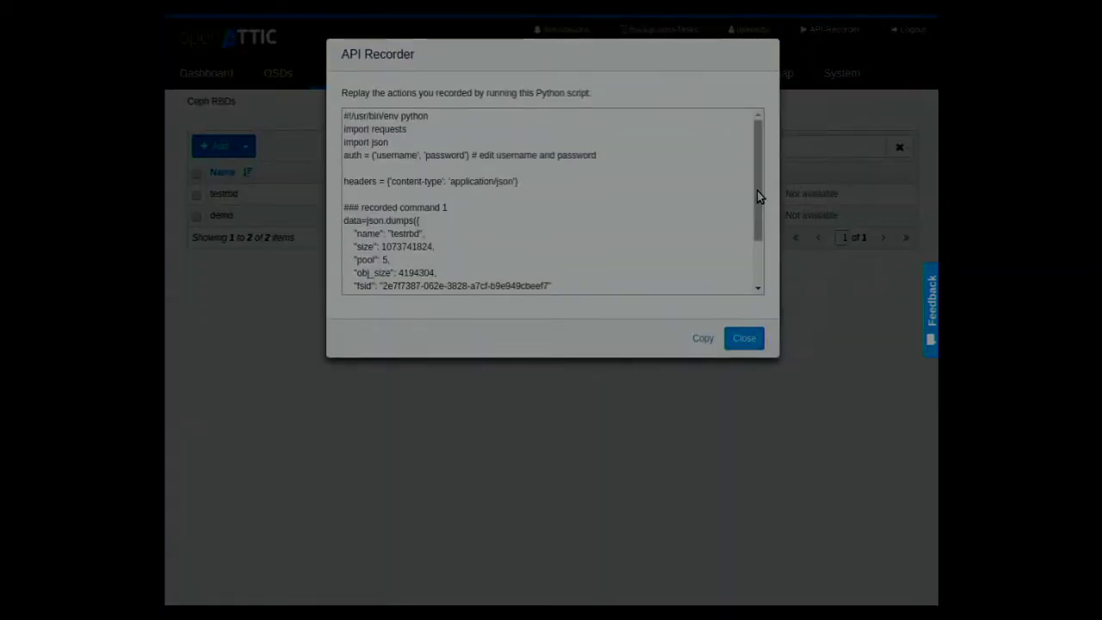
drag(757, 167, 739, 148)
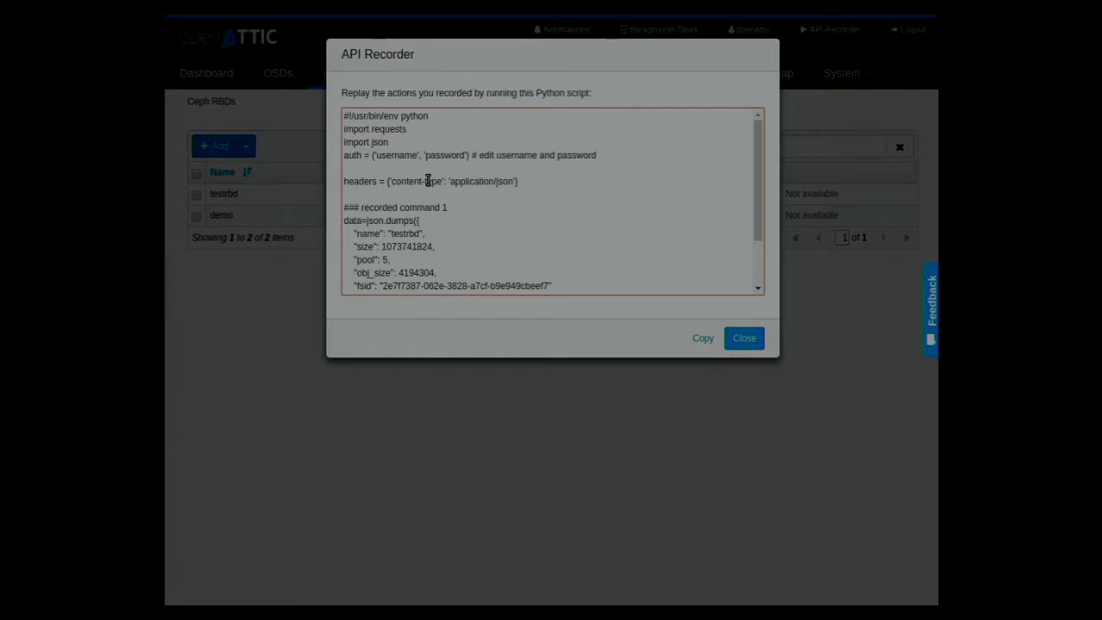
click(746, 338)
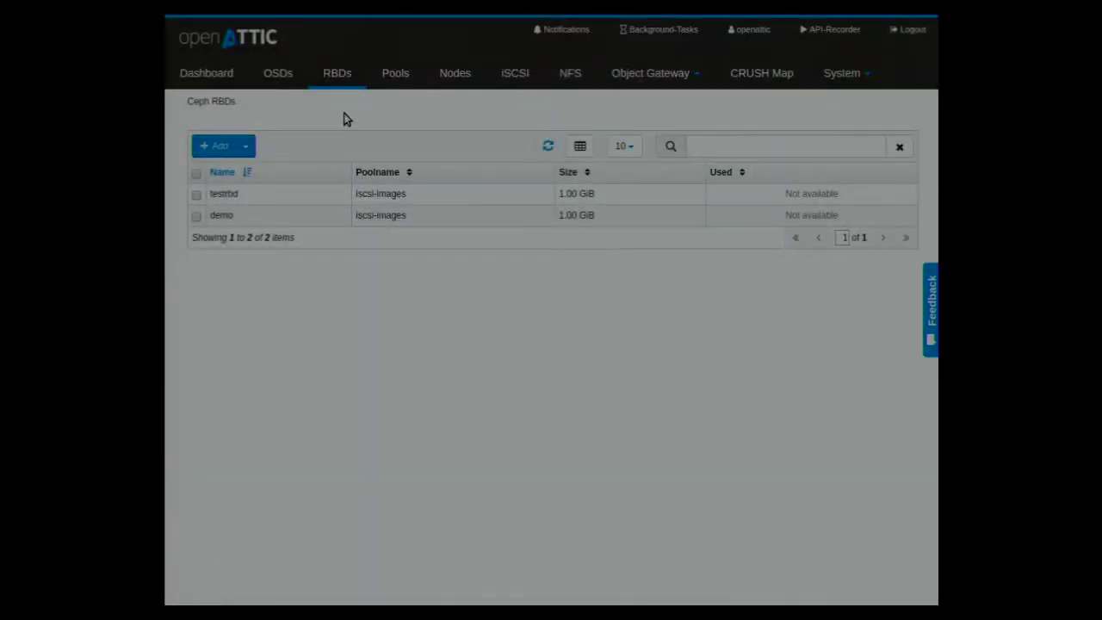
Step: Return to the dashboard and view the Ceph cluster's health, capacity and performance overview
click(191, 89)
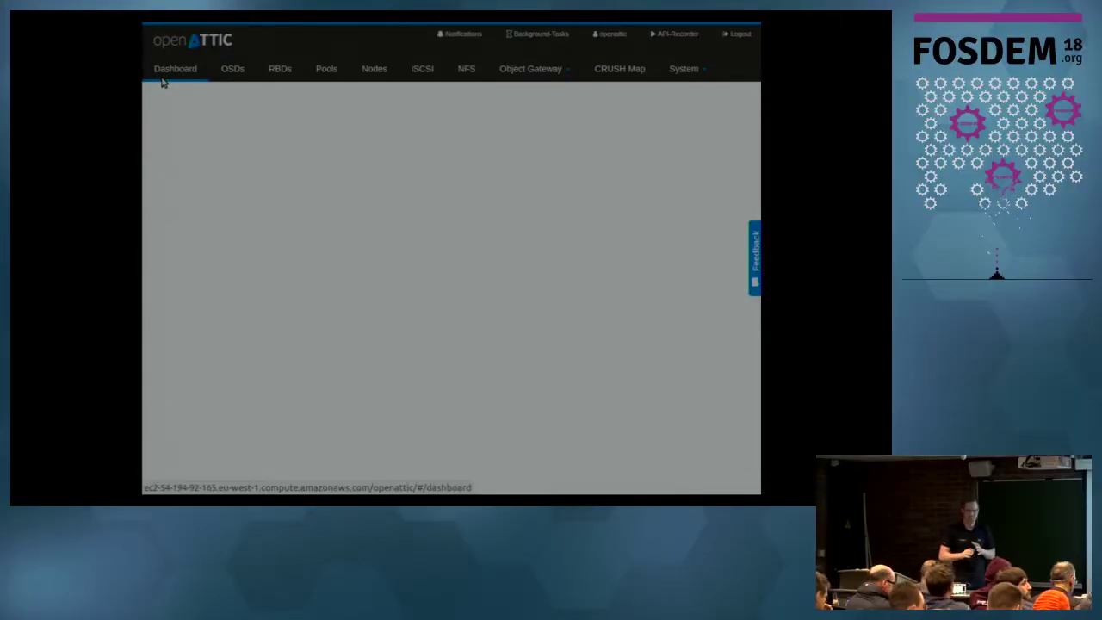
click(170, 68)
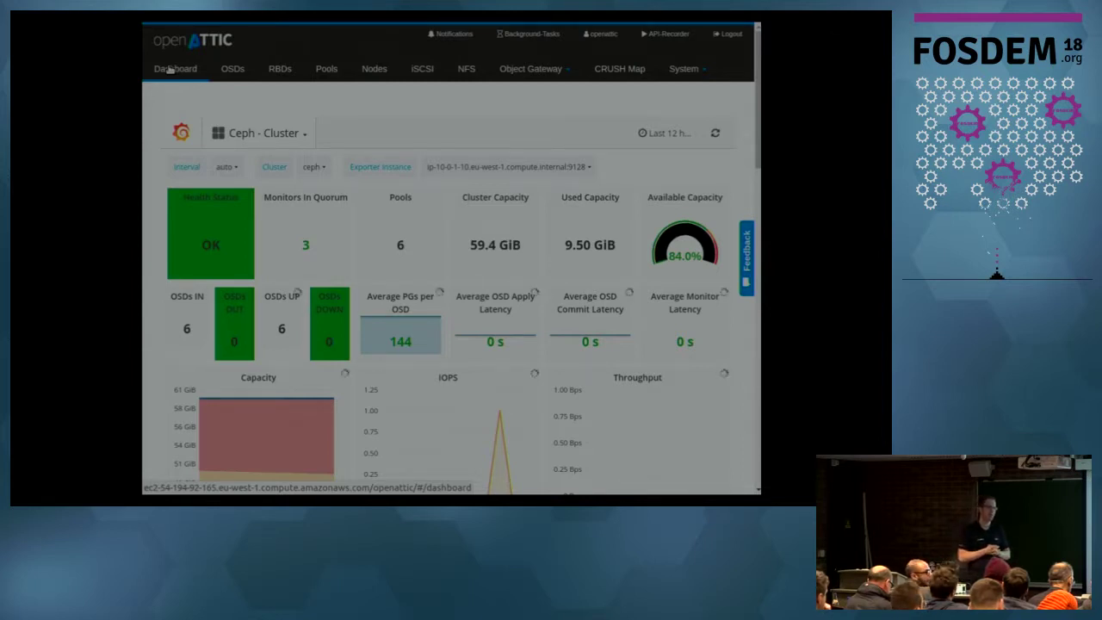
click(169, 69)
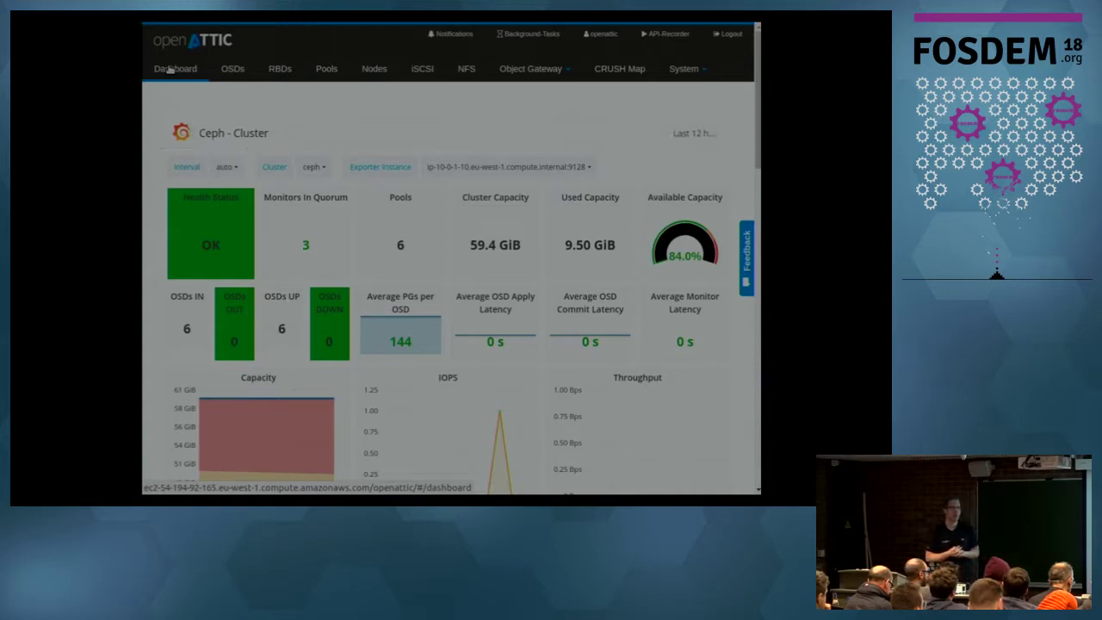